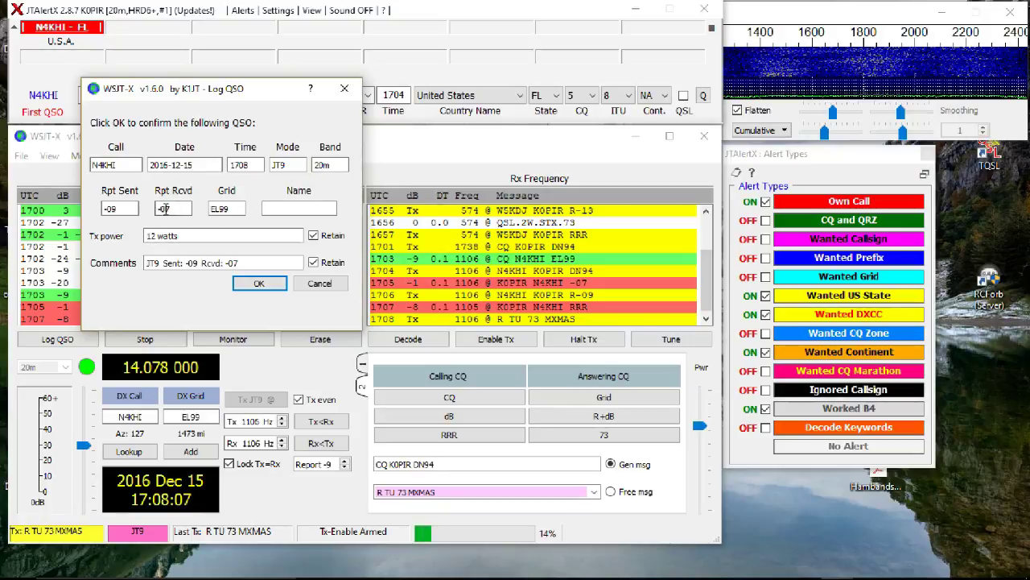
Confirm the completed 20m JT9 contact in the Log QSO dialog, keeping its signal reports, power and comments
left_click(272, 211)
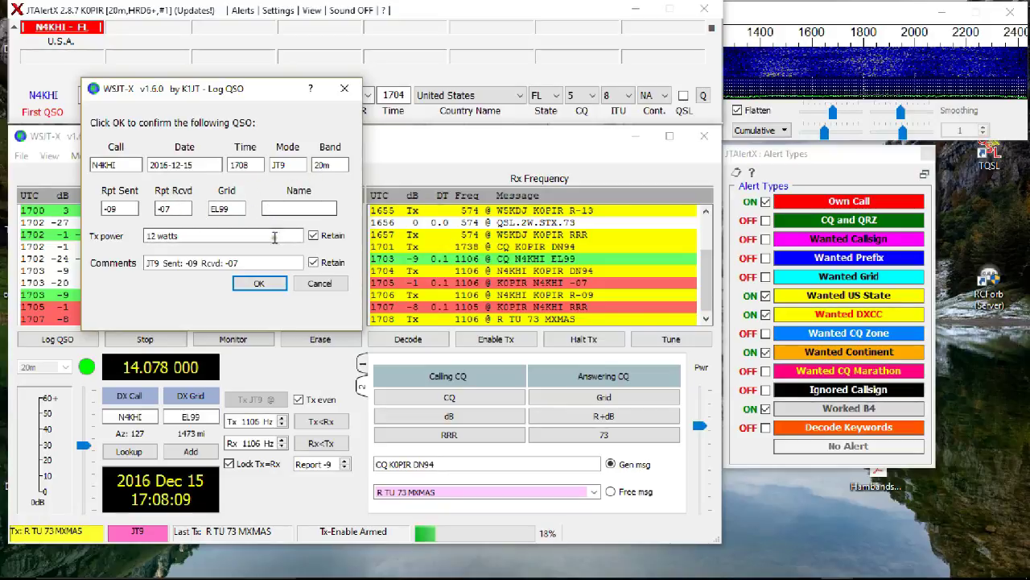
left_click(273, 288)
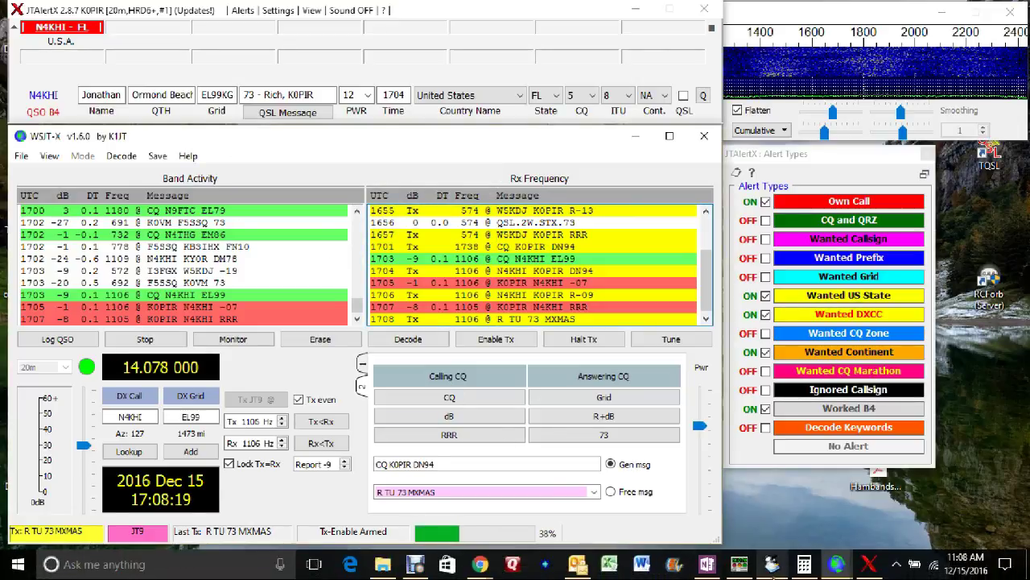
Switch to HRD Logbook, open the newly logged JT9 contact from 17:04 and update its record
left_click(771, 566)
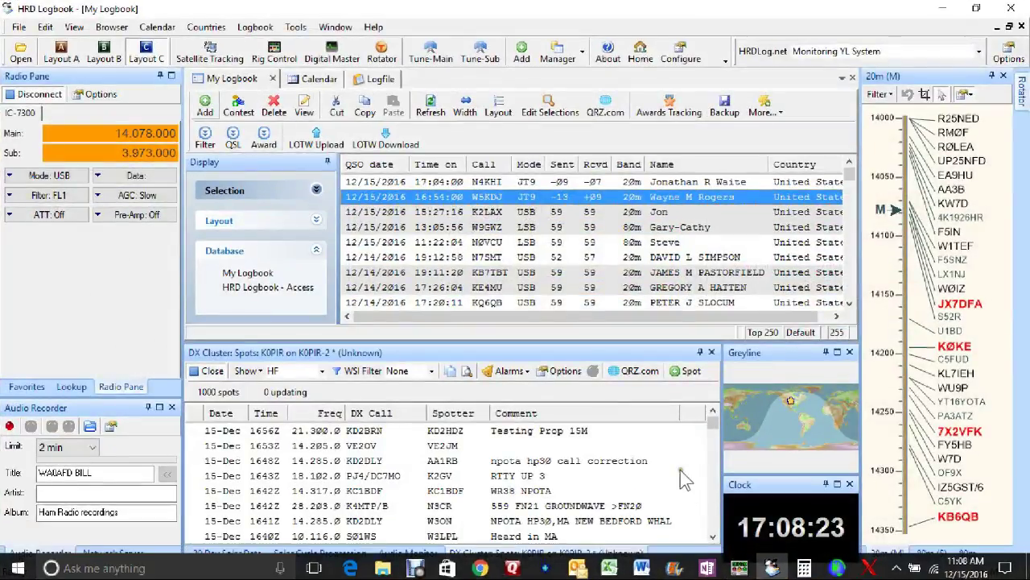
left_click(480, 184)
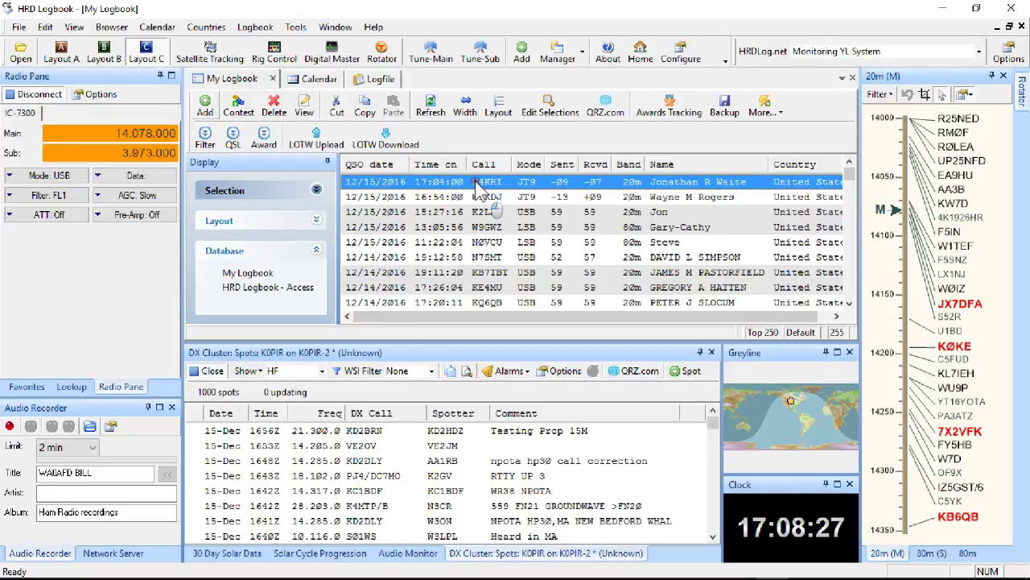
double_click(479, 185)
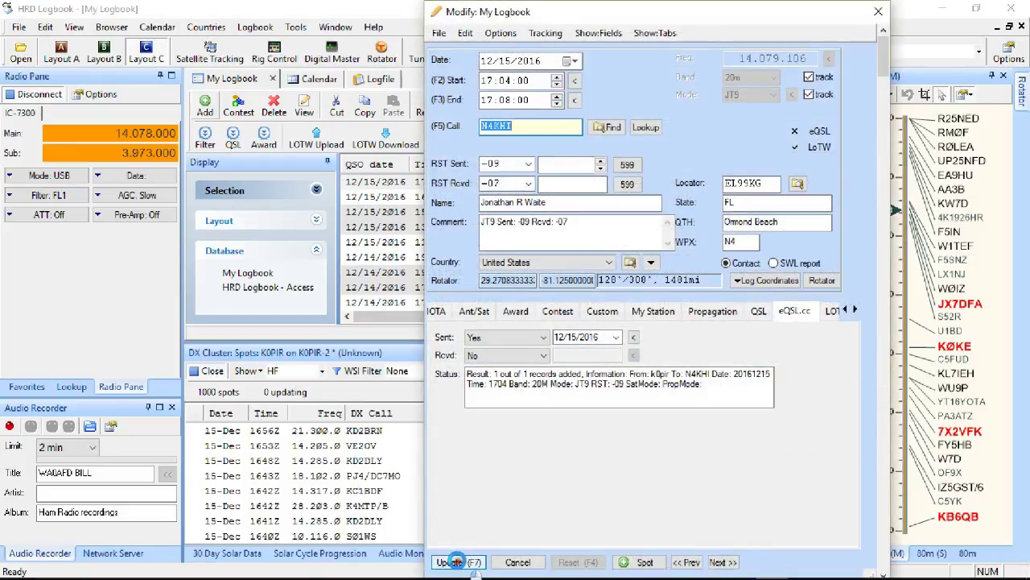
left_click(456, 562)
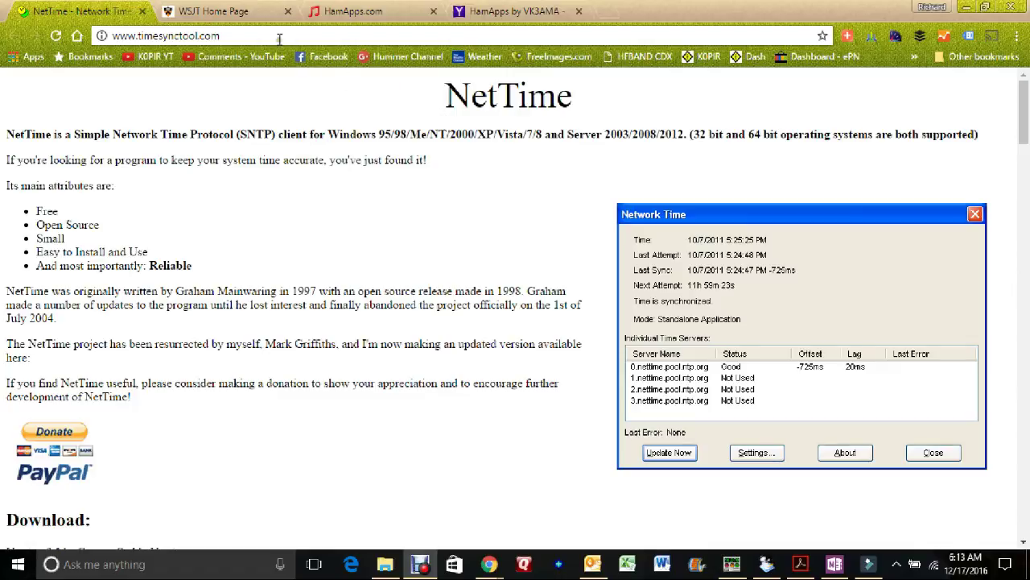
Examine the WSJT-X home page's description and its download section for the Windows release
left_click(248, 16)
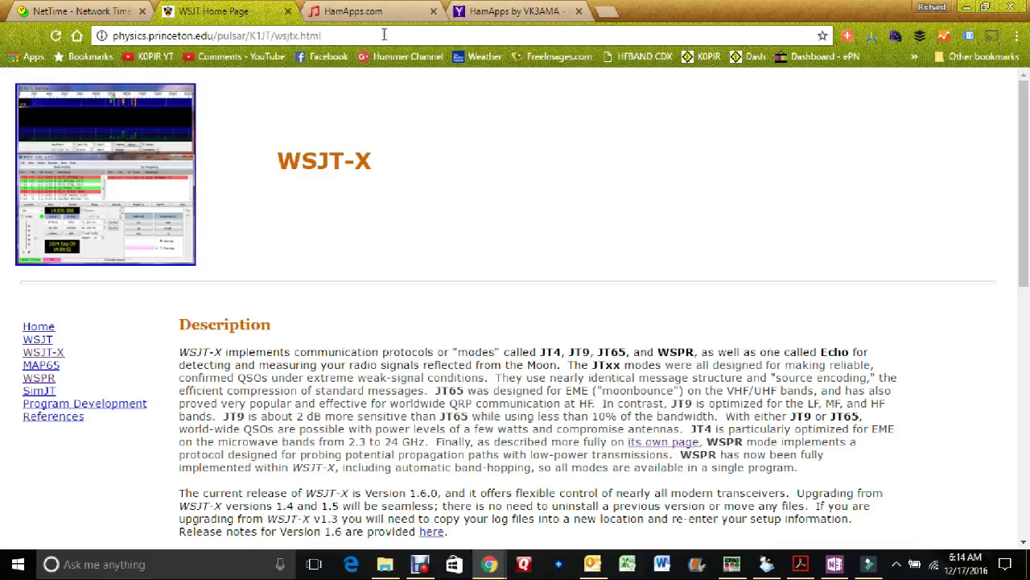
scroll(500, 141, "down", 5)
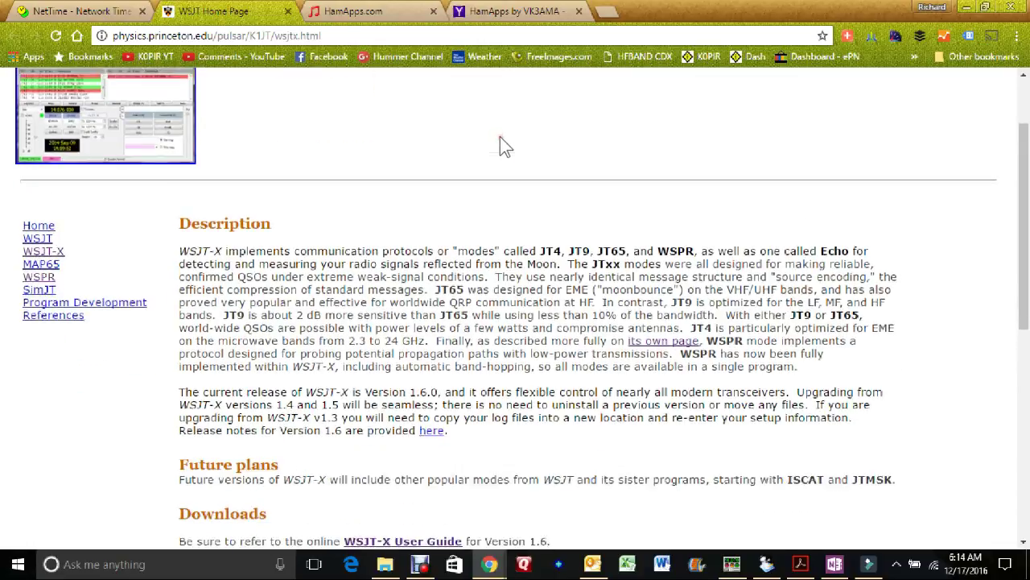
scroll(500, 141, "up", 2)
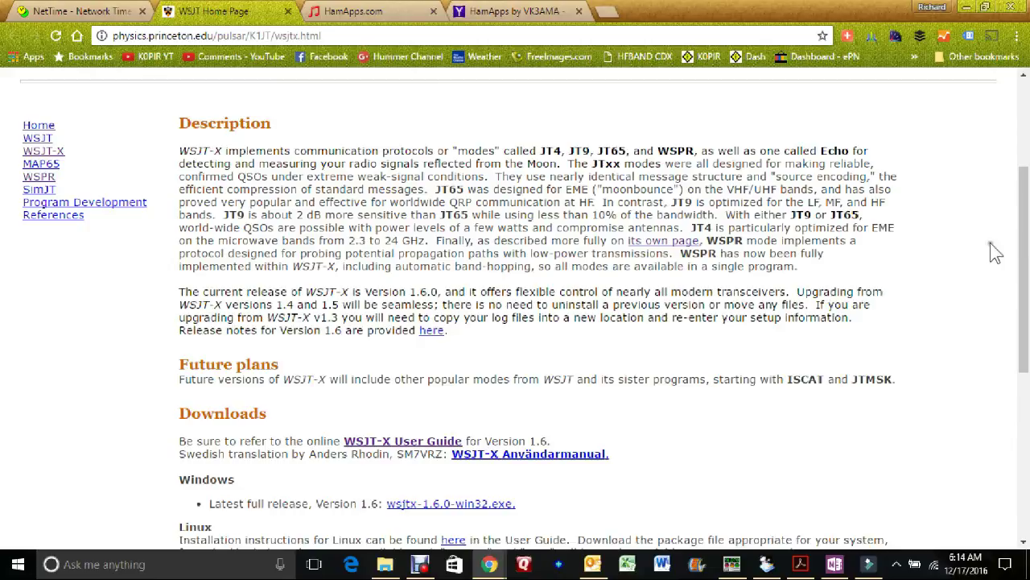
left_click_drag(1023, 255, 1024, 165)
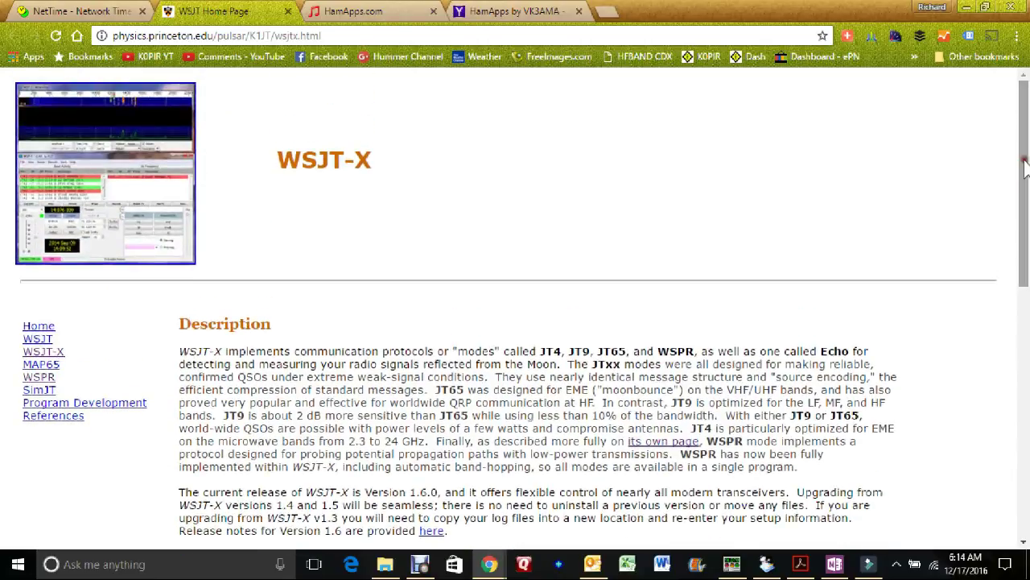
Review the alert types, supported log programs and web services of JTAlert 2.8.7 on the HamApps page
left_click(358, 12)
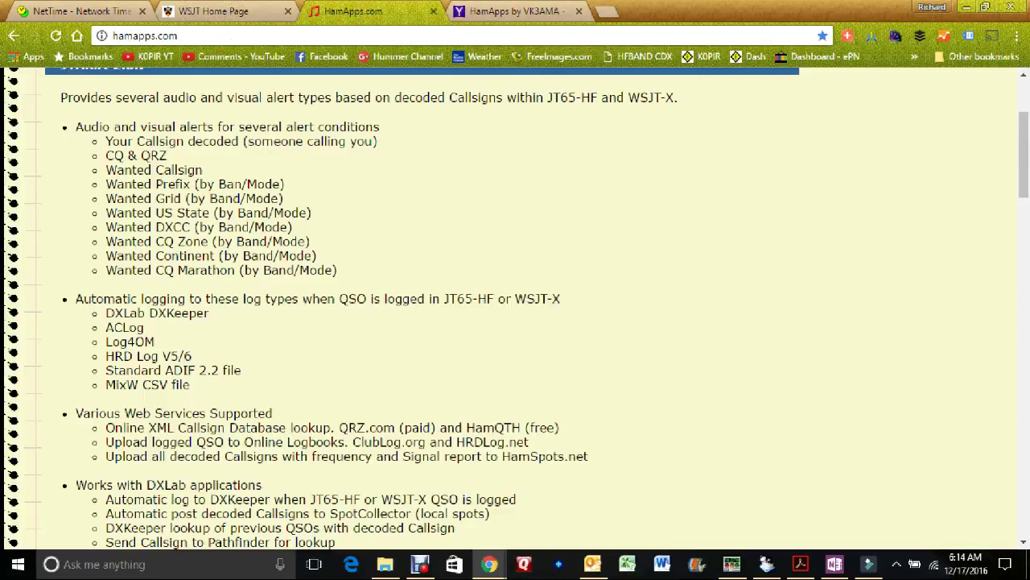
left_click_drag(1024, 161, 1024, 129)
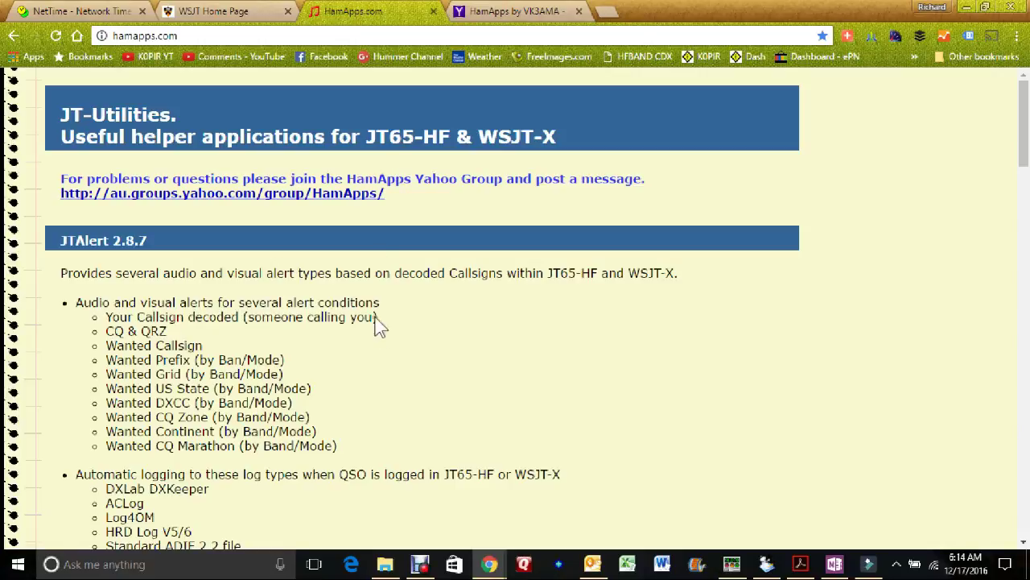
scroll(399, 326, "down", 1)
scroll(400, 330, "down", 1)
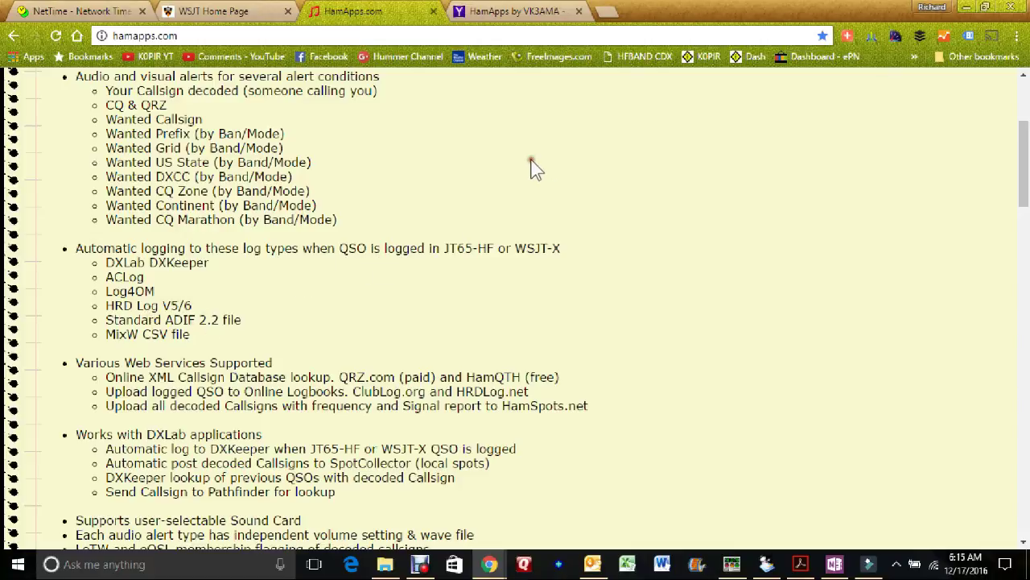
scroll(531, 162, "up", 1)
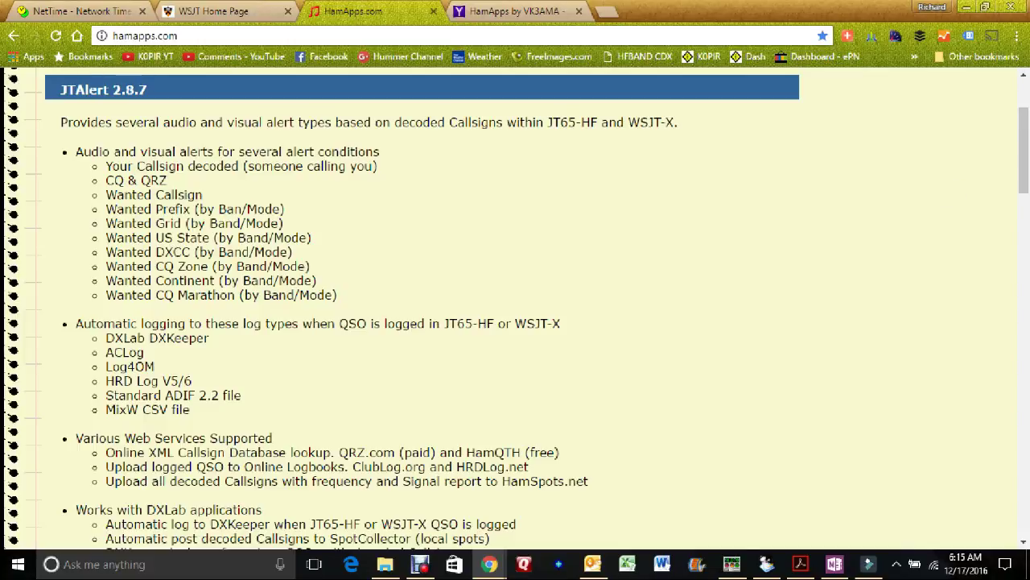
scroll(1024, 176, "up", 2)
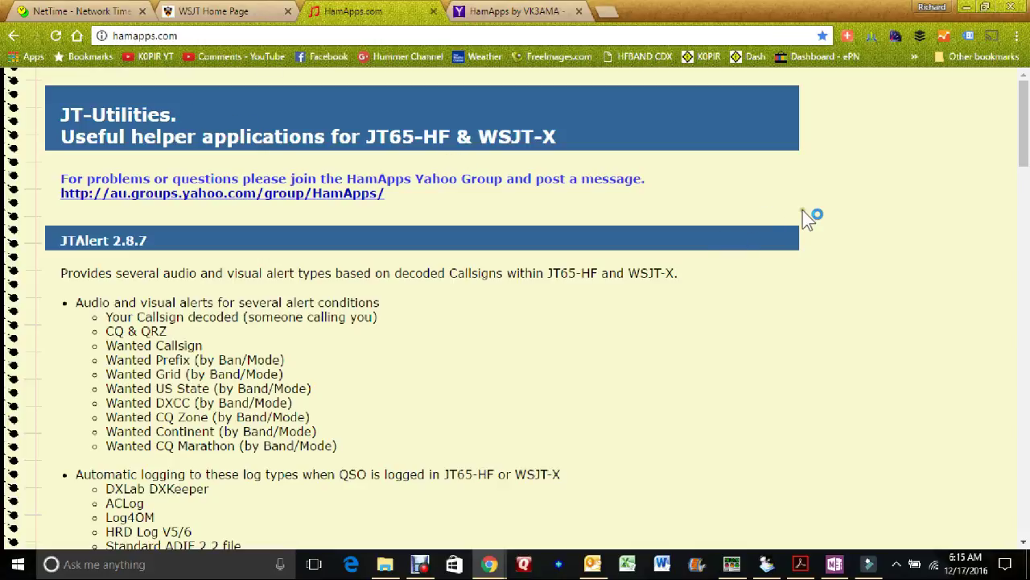
scroll(807, 216, "down", 1)
scroll(802, 210, "down", 2)
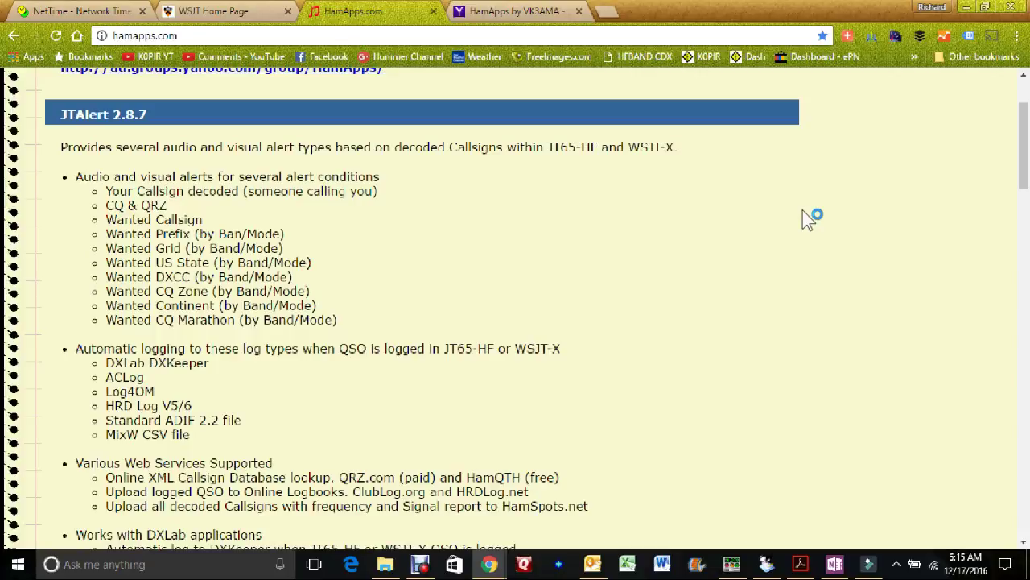
Examine the JTAlert 2.8.7 screenshots, install instructions and the program and support file download sections
scroll(802, 210, "down", 10)
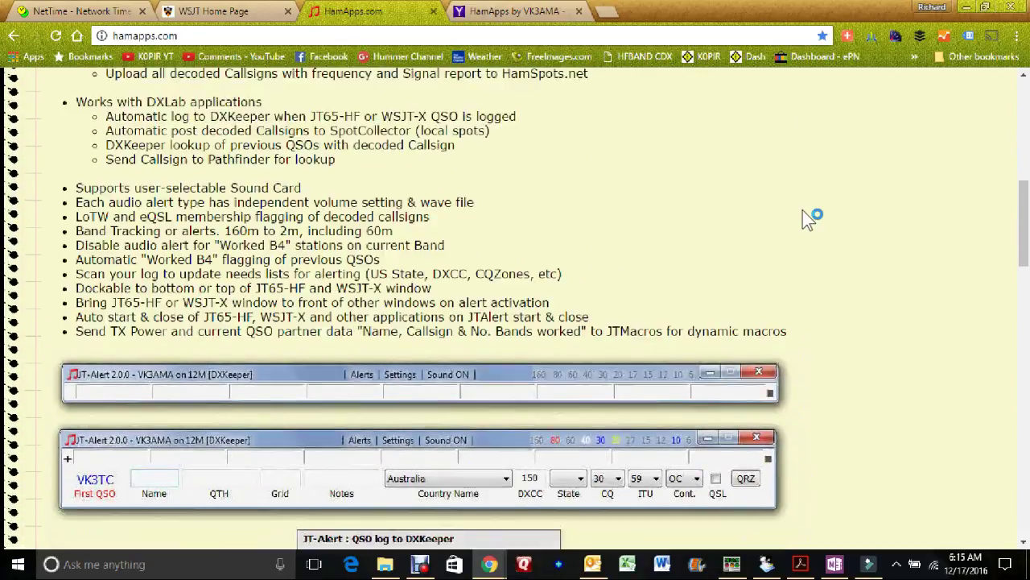
scroll(803, 210, "down", 13)
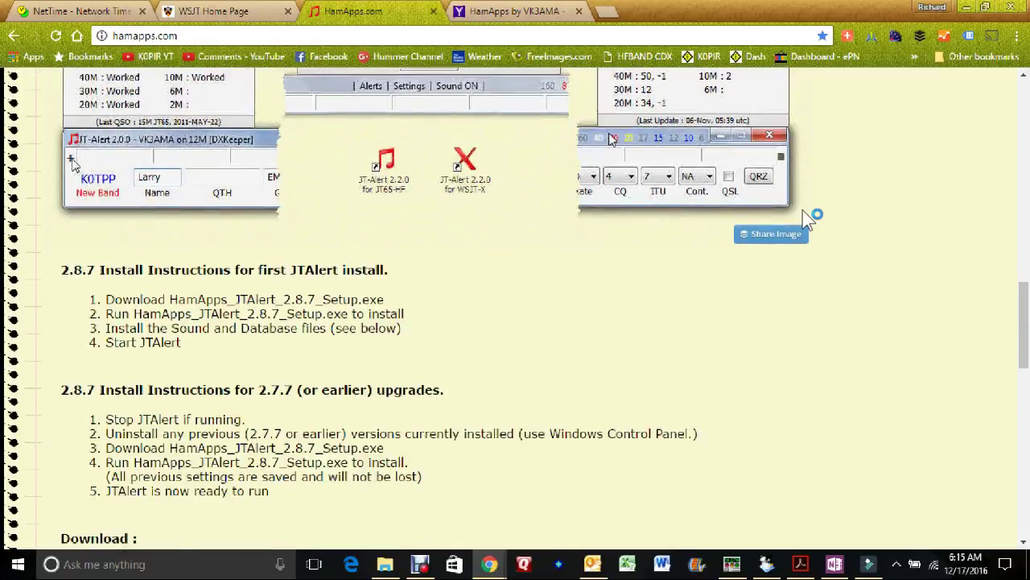
scroll(803, 210, "down", 4)
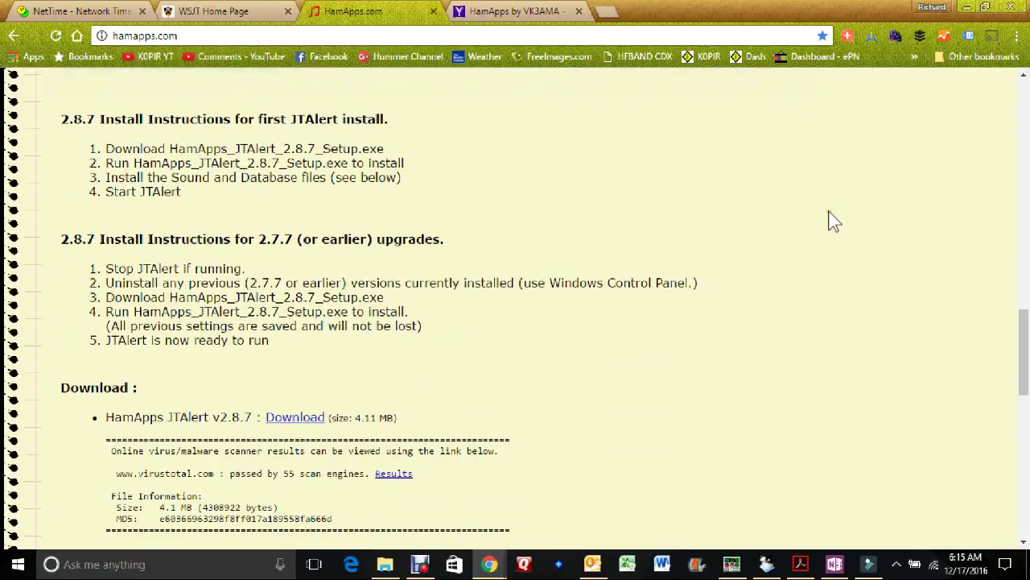
scroll(833, 222, "down", 6)
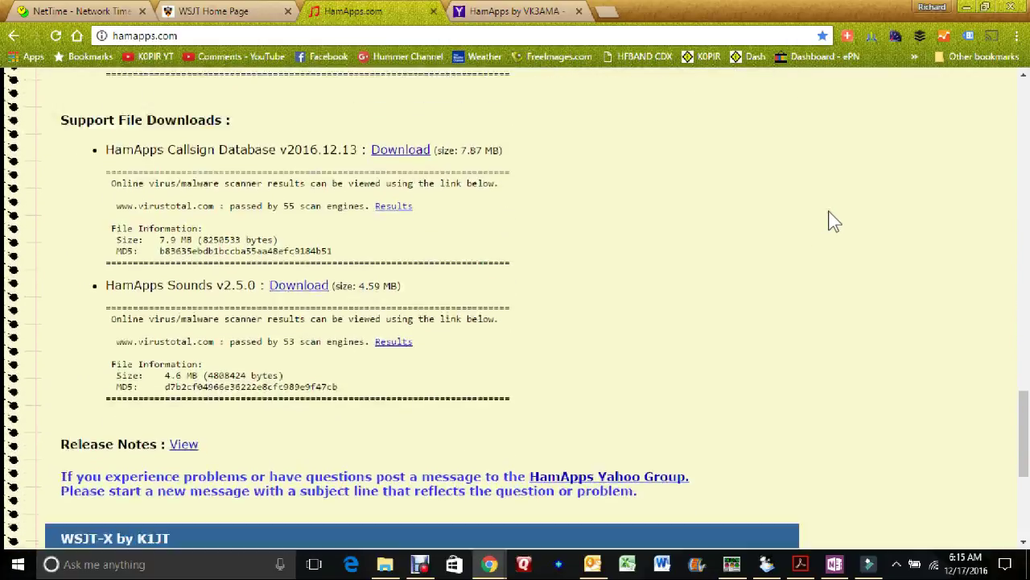
scroll(833, 222, "down", 3)
scroll(872, 227, "up", 7)
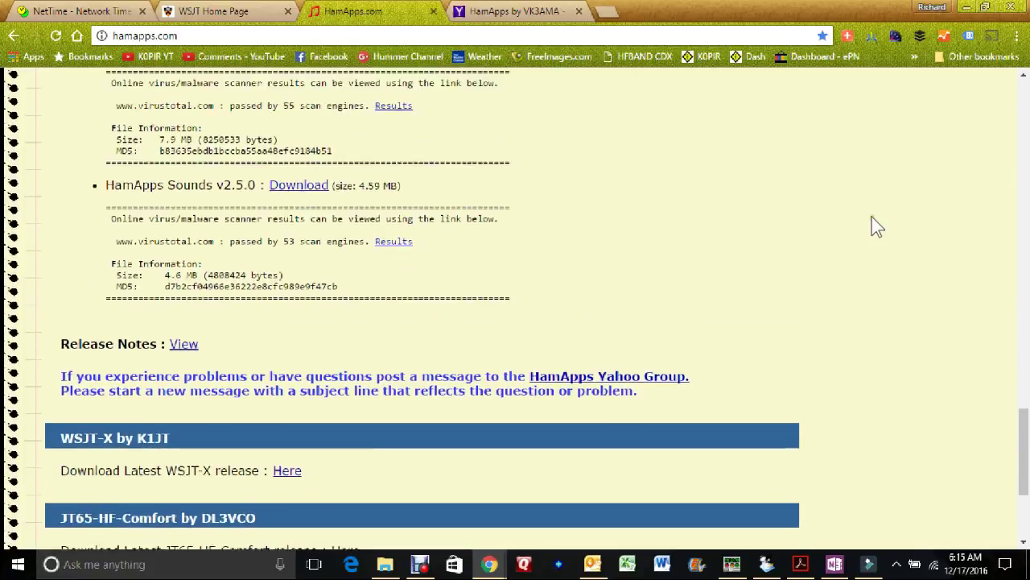
scroll(872, 217, "up", 2)
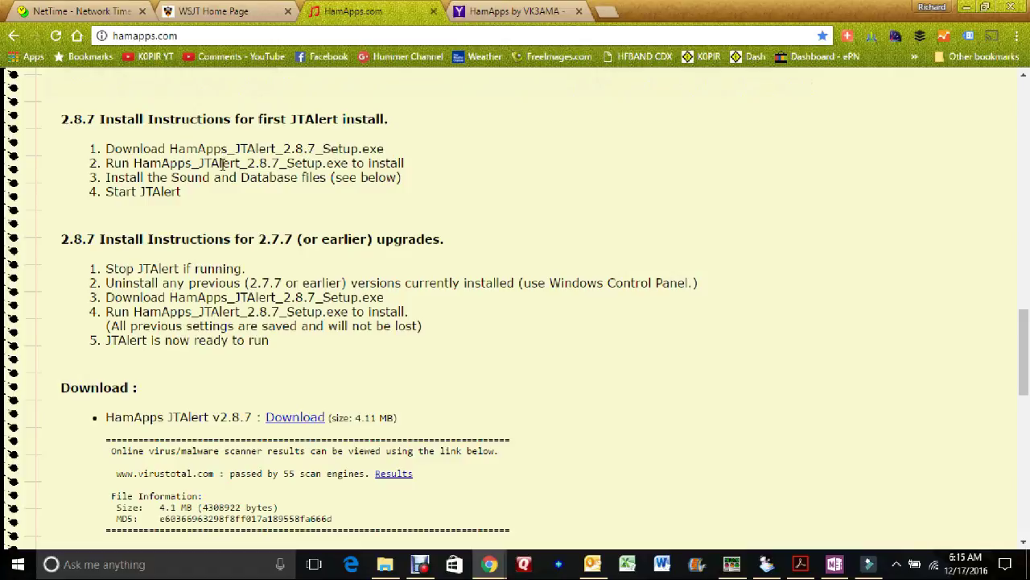
scroll(494, 193, "up", 1)
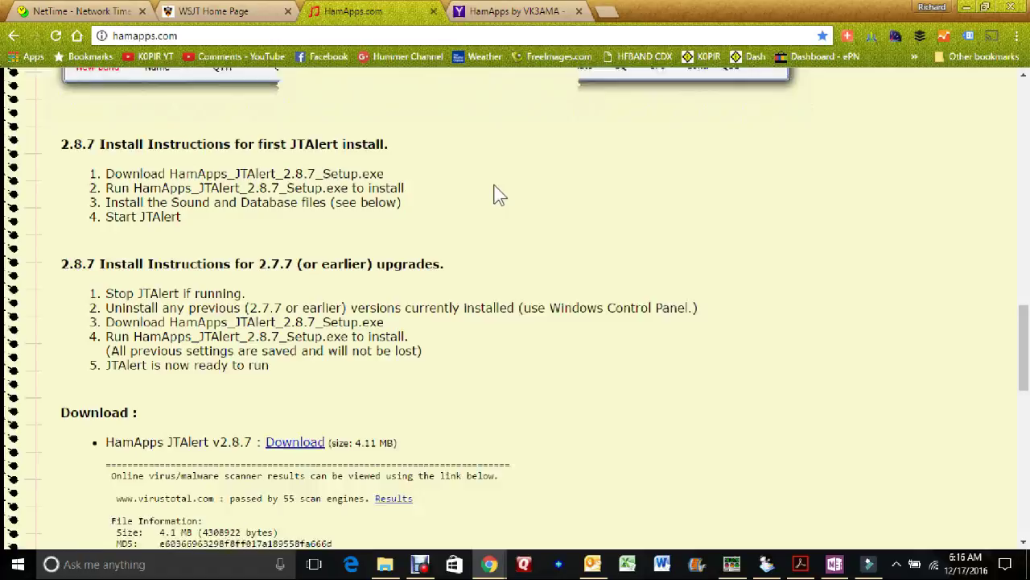
scroll(496, 194, "up", 1)
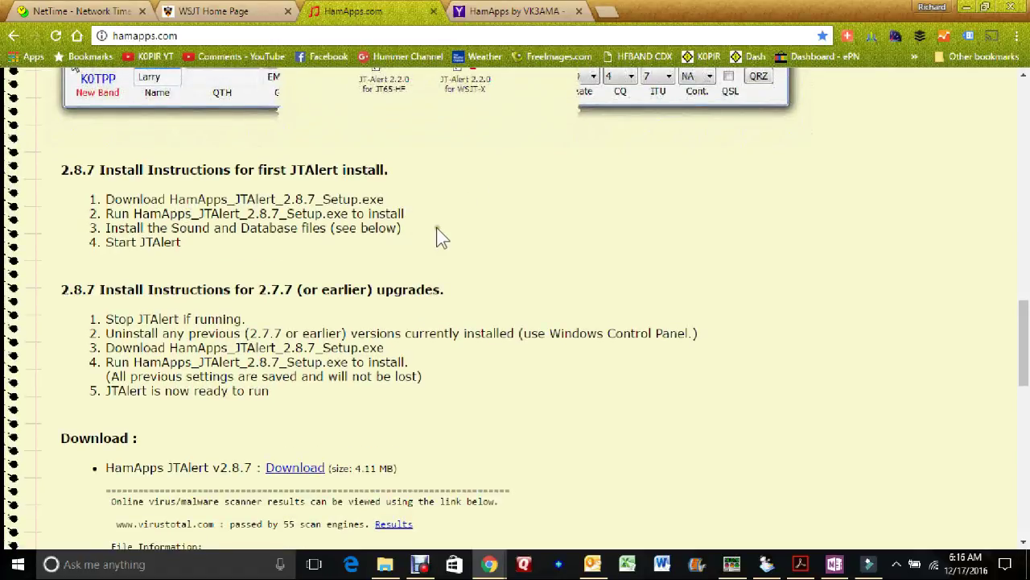
scroll(436, 235, "up", 1)
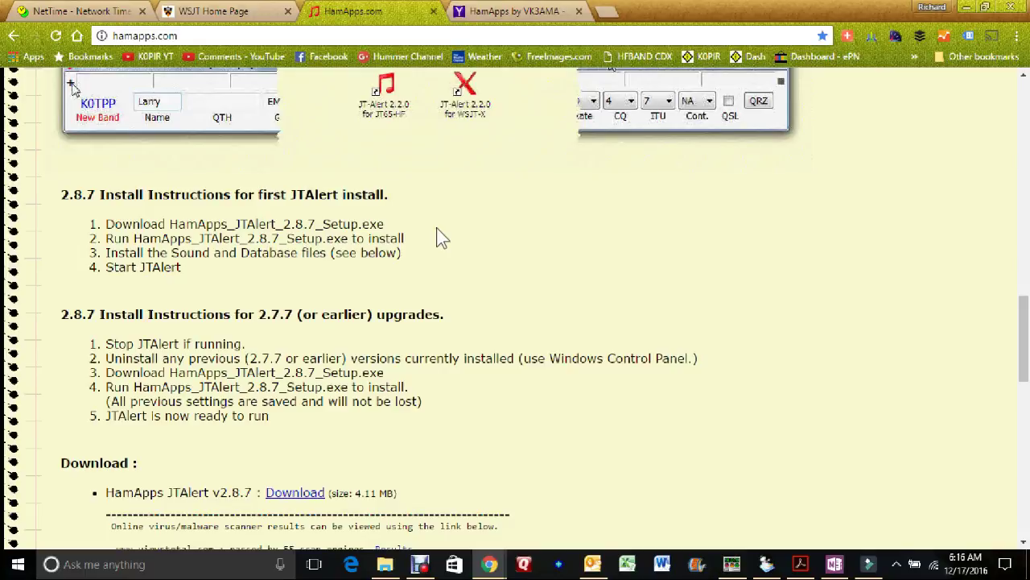
scroll(441, 237, "up", 3)
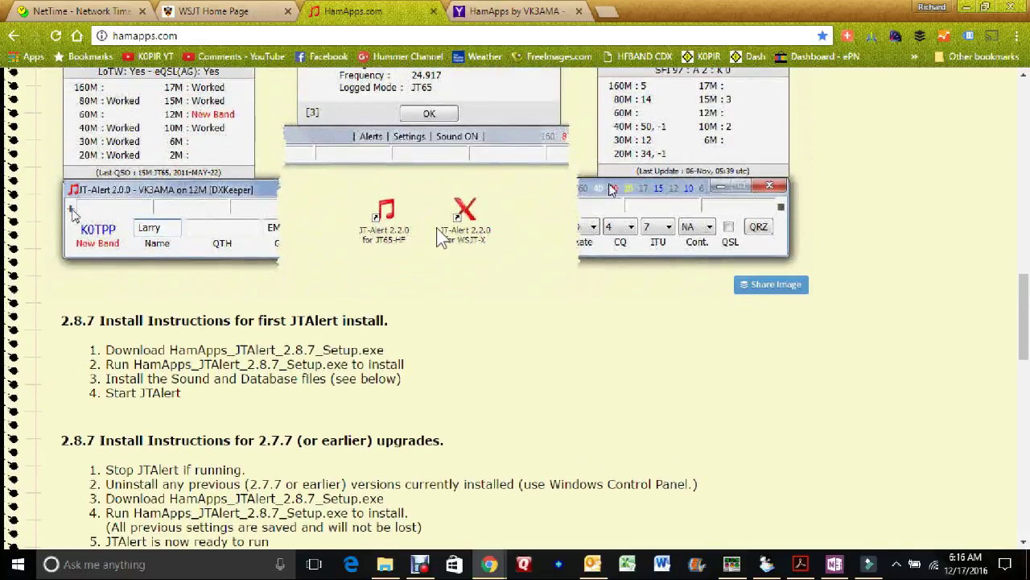
scroll(436, 227, "up", 15)
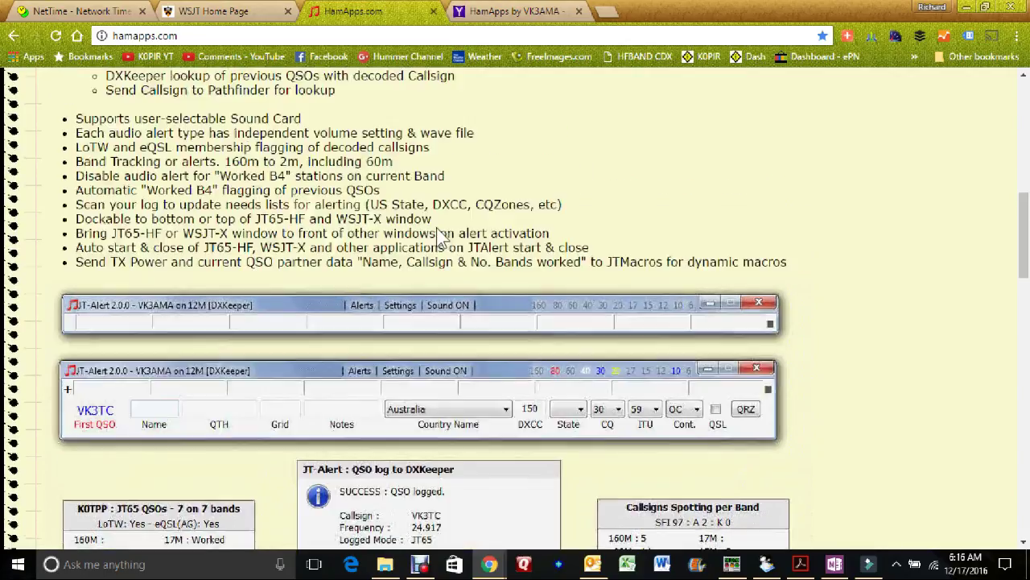
Download the HamApps JTAlert v2.8.7 installer from the page's Download section
scroll(437, 229, "down", 20)
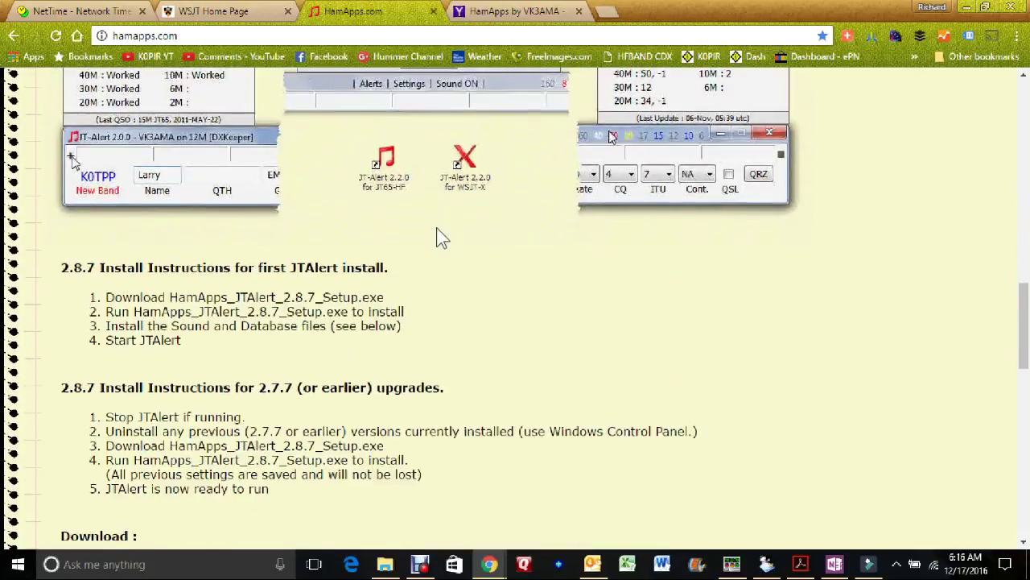
scroll(437, 237, "down", 1)
scroll(436, 228, "down", 5)
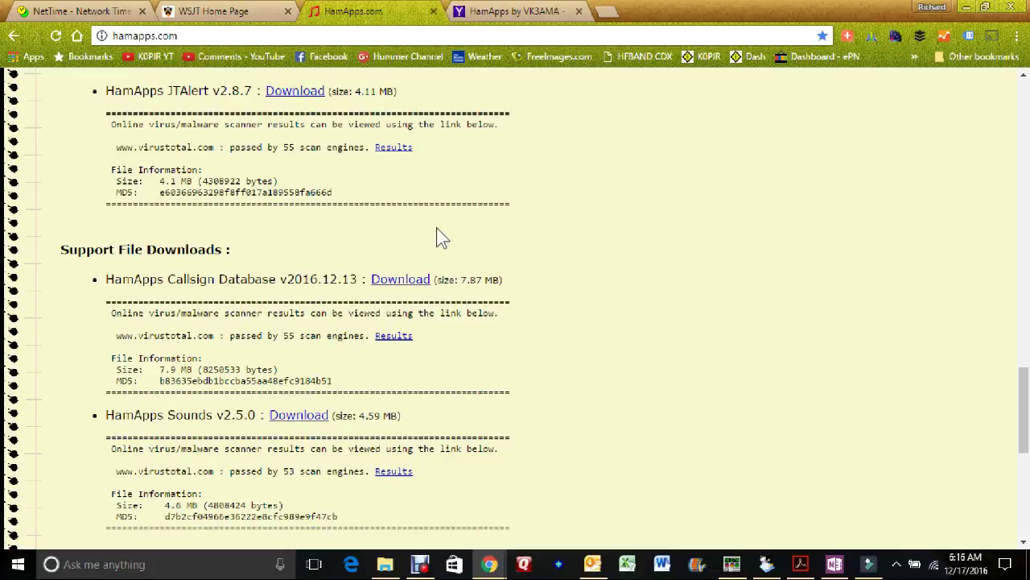
scroll(426, 214, "up", 2)
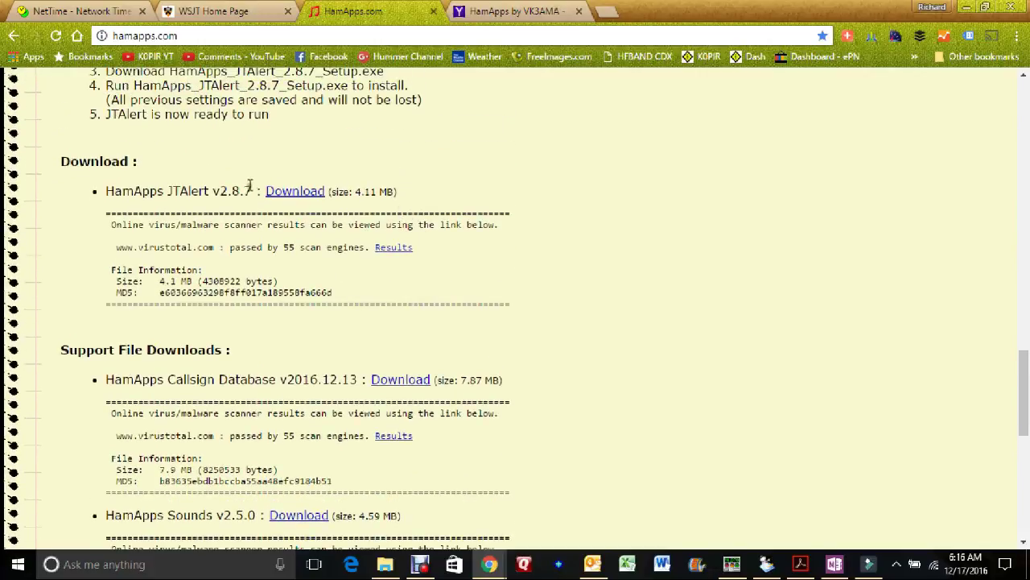
left_click(282, 192)
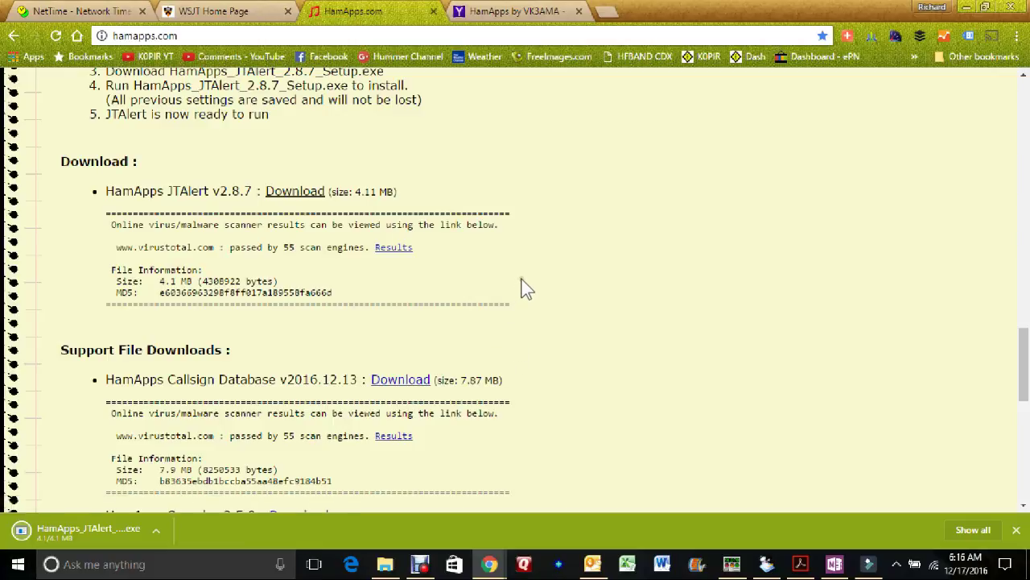
Open the downloaded JTAlert installer and agree to install HamApps JTAlert 2.8.7
left_click(156, 533)
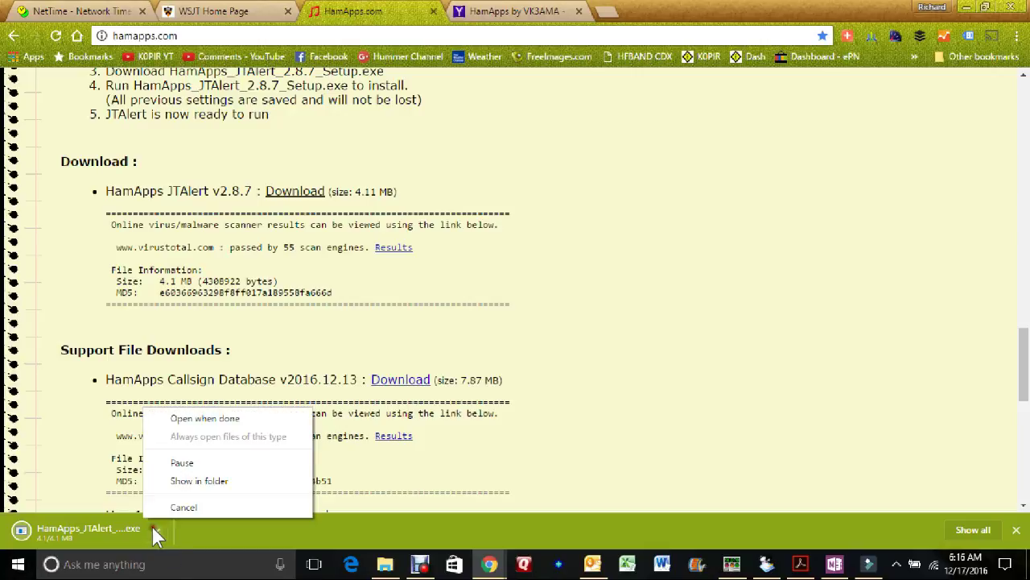
left_click(212, 417)
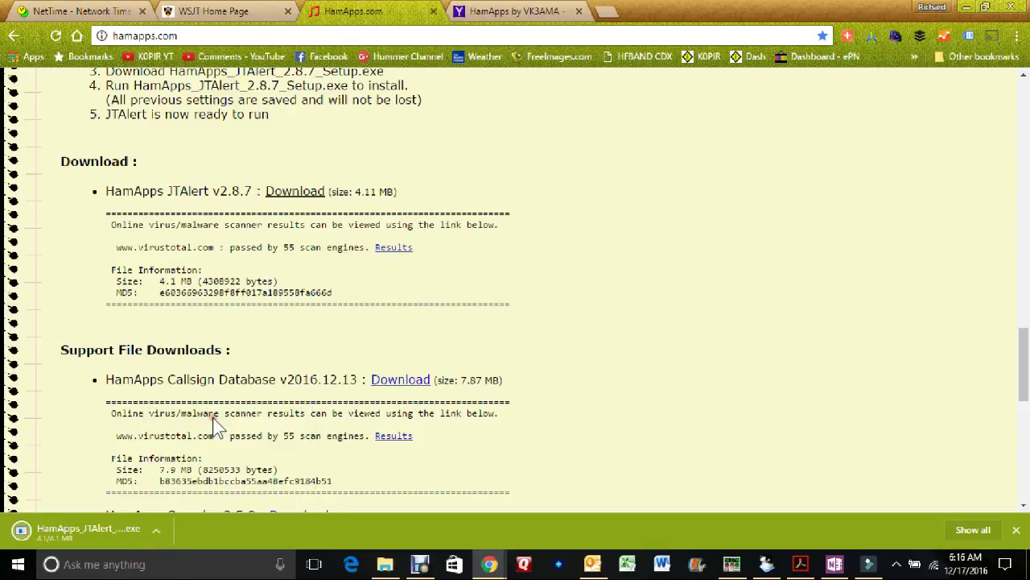
left_click(158, 536)
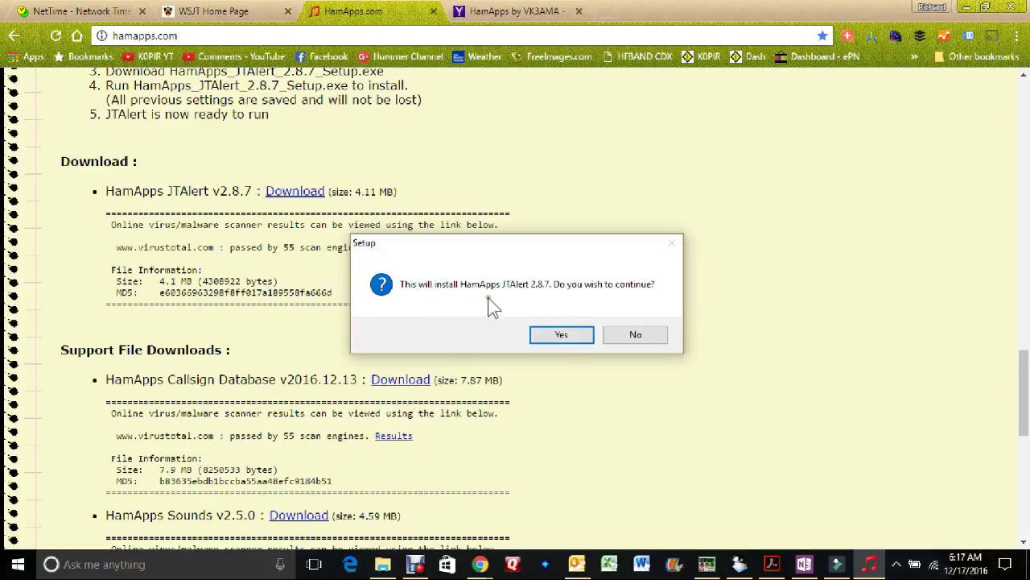
left_click(548, 338)
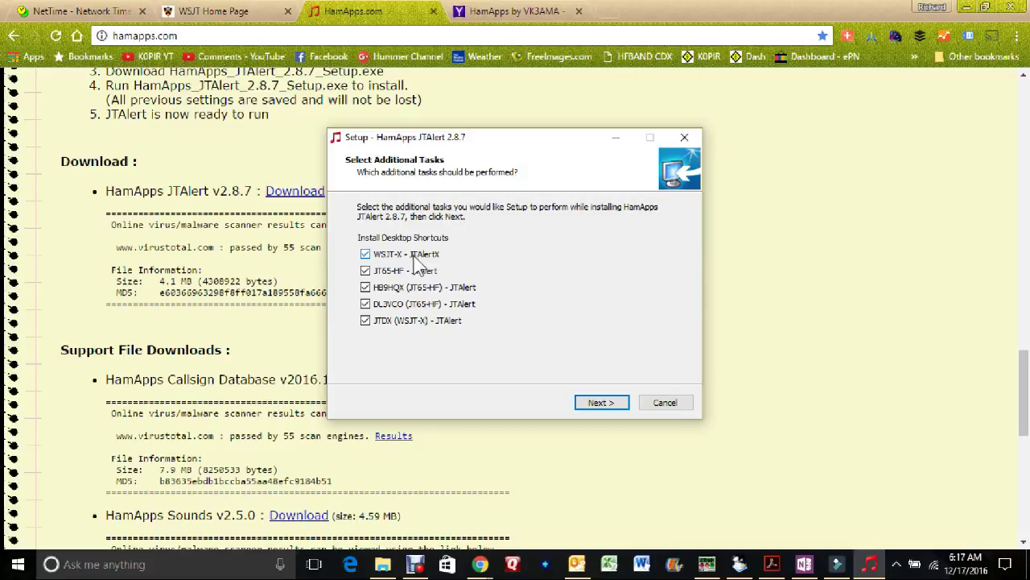
Install HamApps JTAlert 2.8.7 with only the WSJT-X - JTAlertX desktop shortcut, and finish the setup
left_click(365, 287)
left_click(365, 304)
left_click(365, 321)
left_click(587, 402)
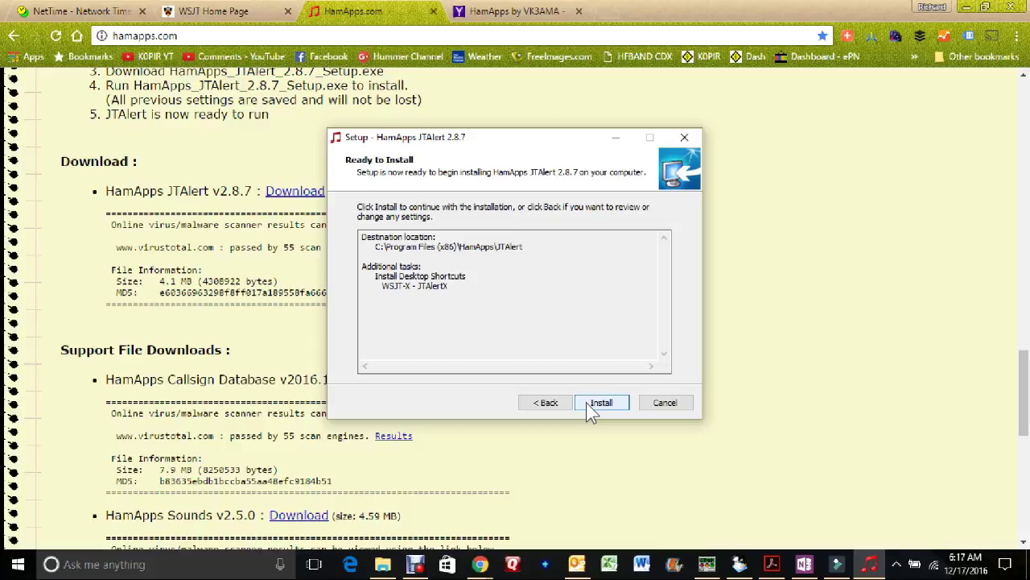
left_click(587, 406)
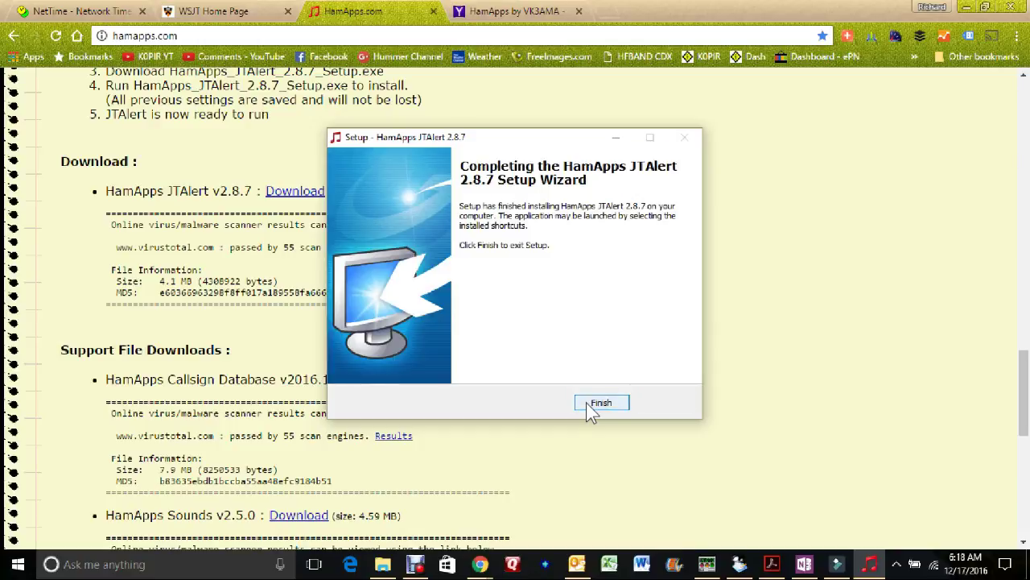
left_click(588, 405)
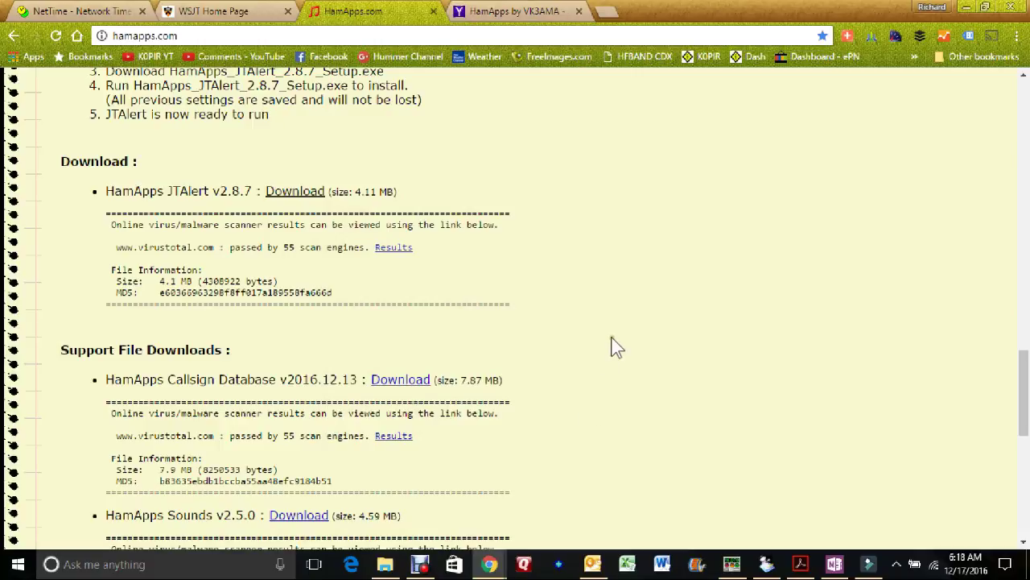
Download the HamApps Callsign Database v2016.12.13 from the support files, then run its installer through to completion
left_click(406, 383)
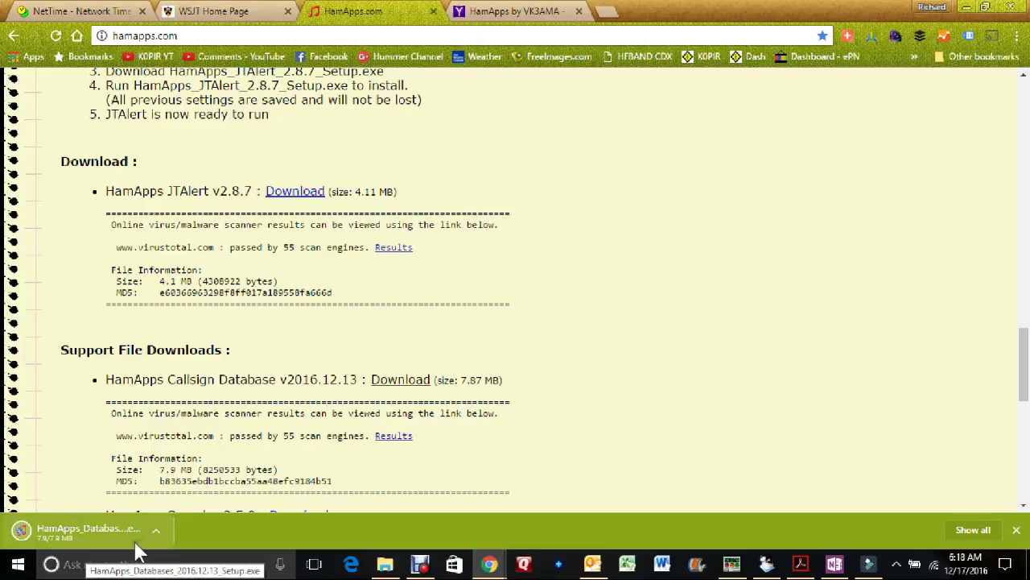
left_click(158, 535)
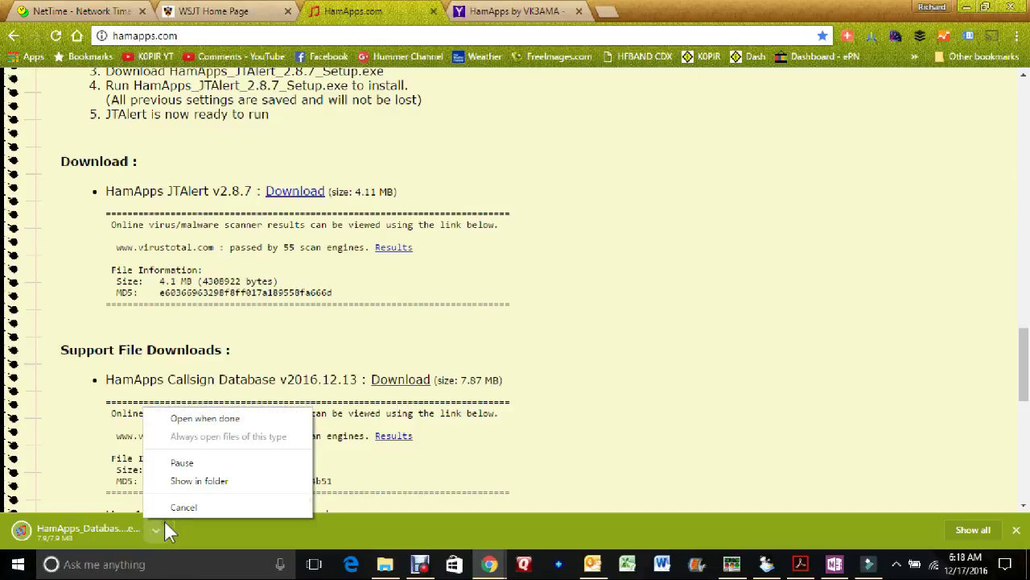
left_click(220, 420)
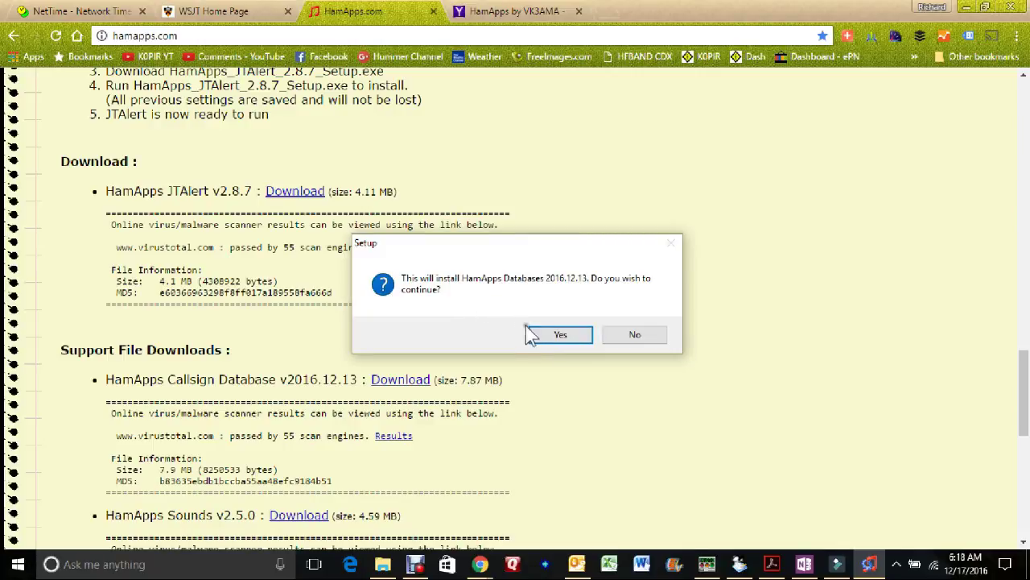
left_click(555, 334)
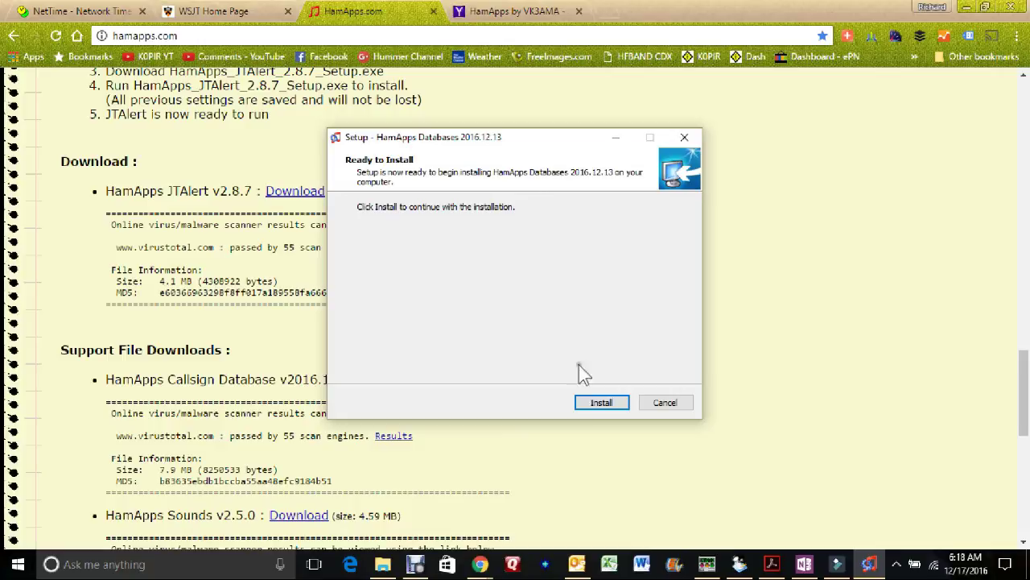
left_click(587, 398)
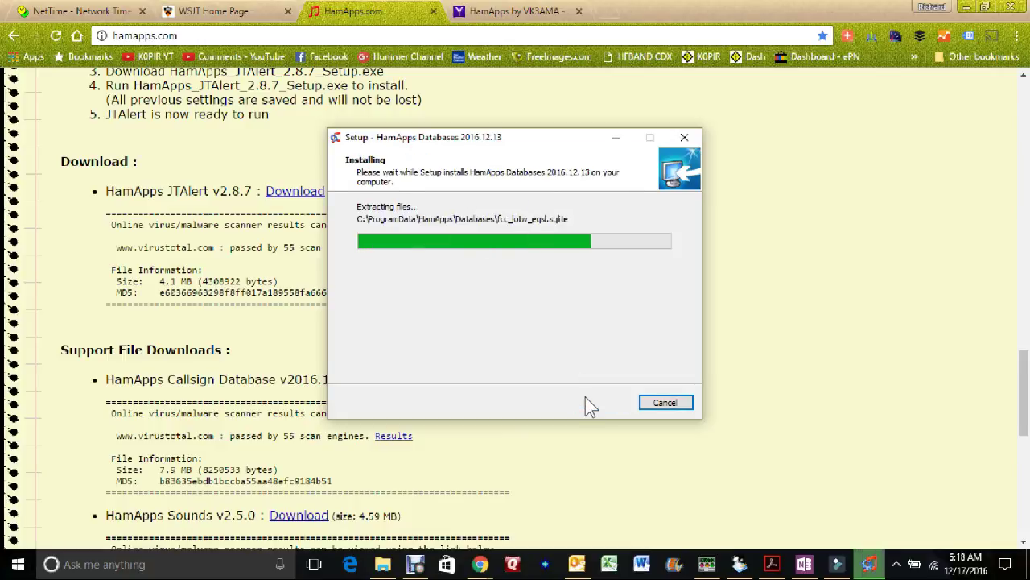
left_click(600, 403)
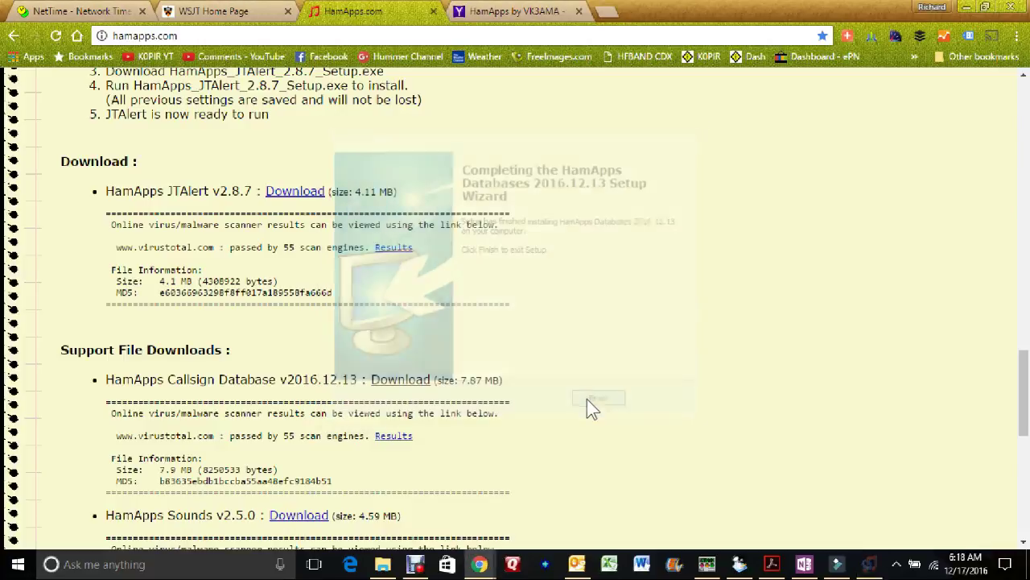
Download HamApps Sounds v2.5.0 from the support files and install it with the Female Voice sounds
scroll(635, 302, "down", 1)
scroll(635, 297, "down", 2)
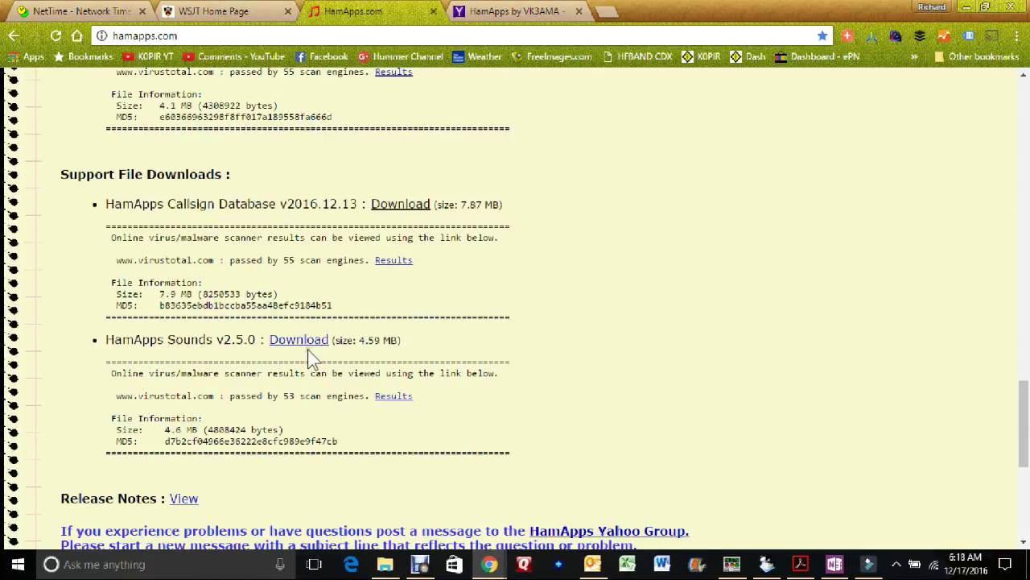
left_click(309, 344)
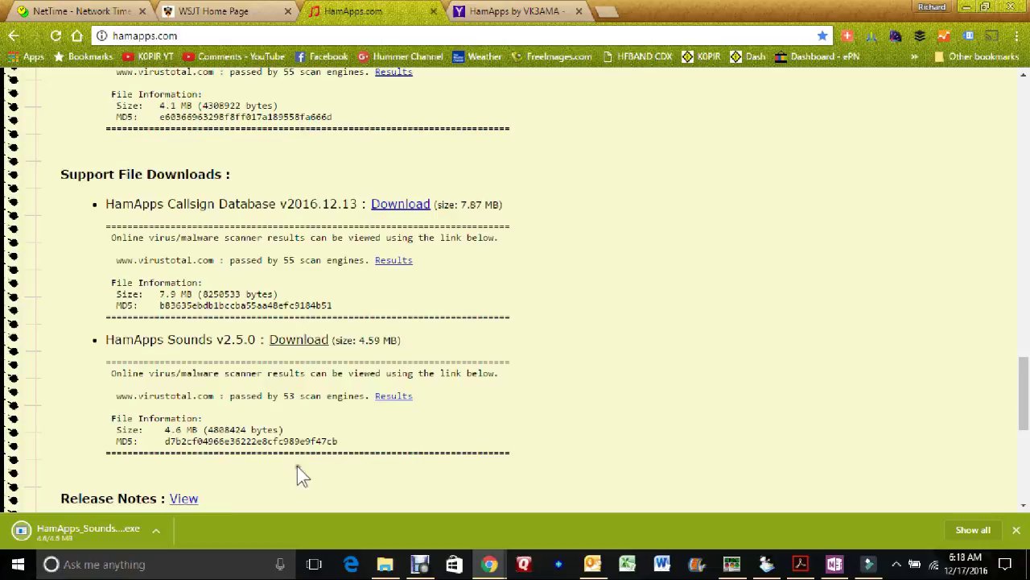
left_click(157, 533)
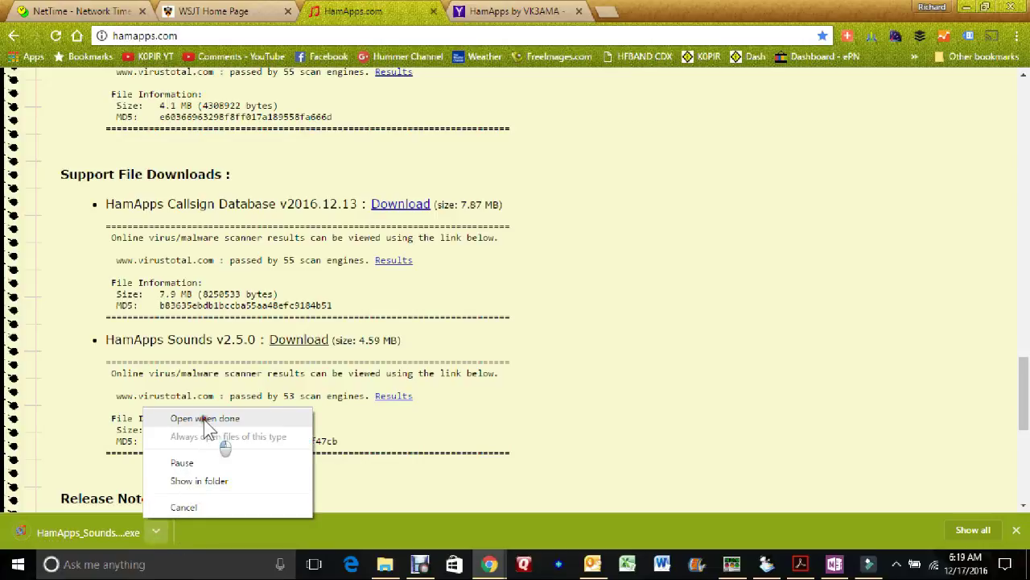
left_click(204, 419)
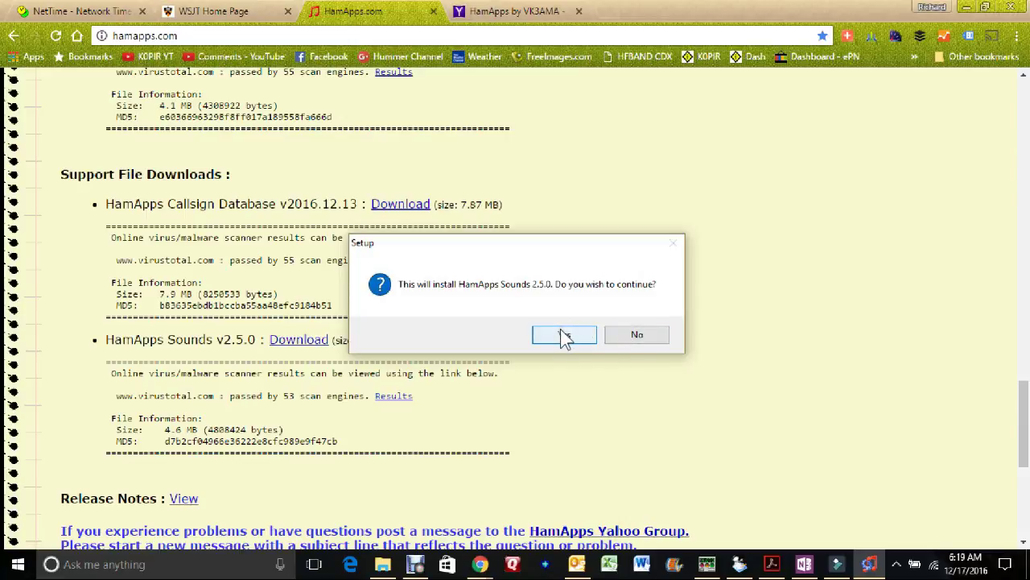
left_click(565, 335)
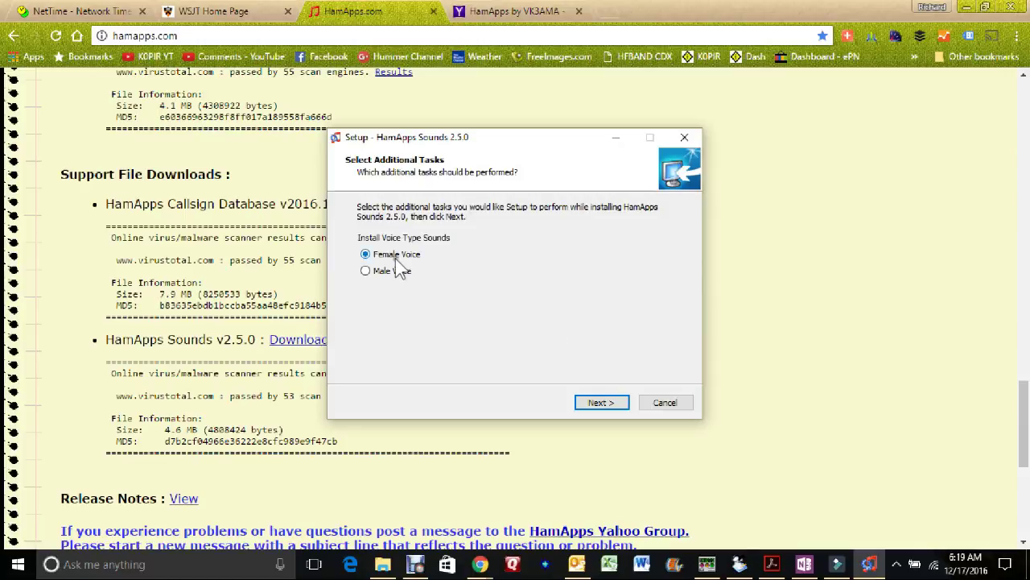
left_click(609, 404)
left_click(608, 403)
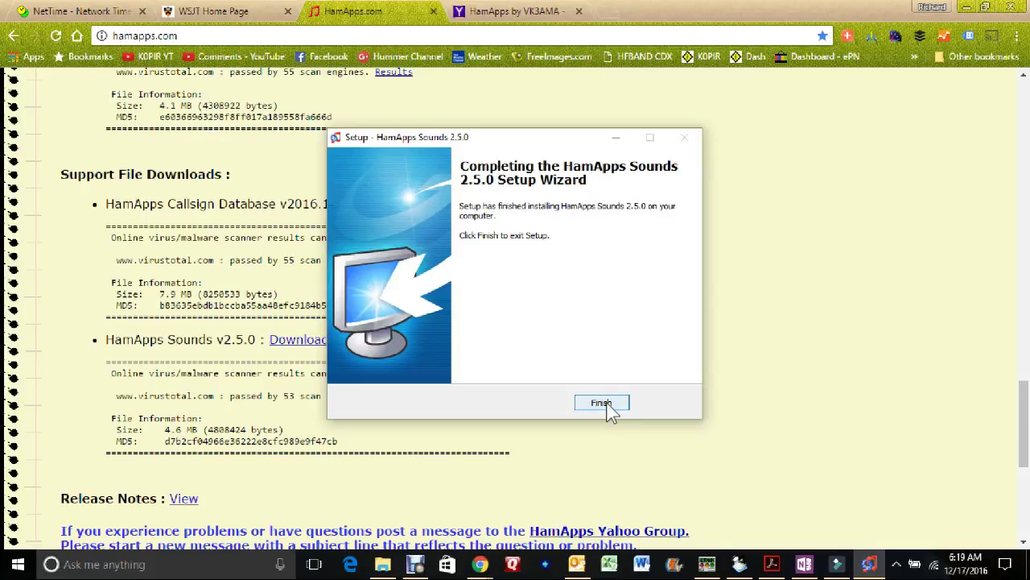
left_click(602, 403)
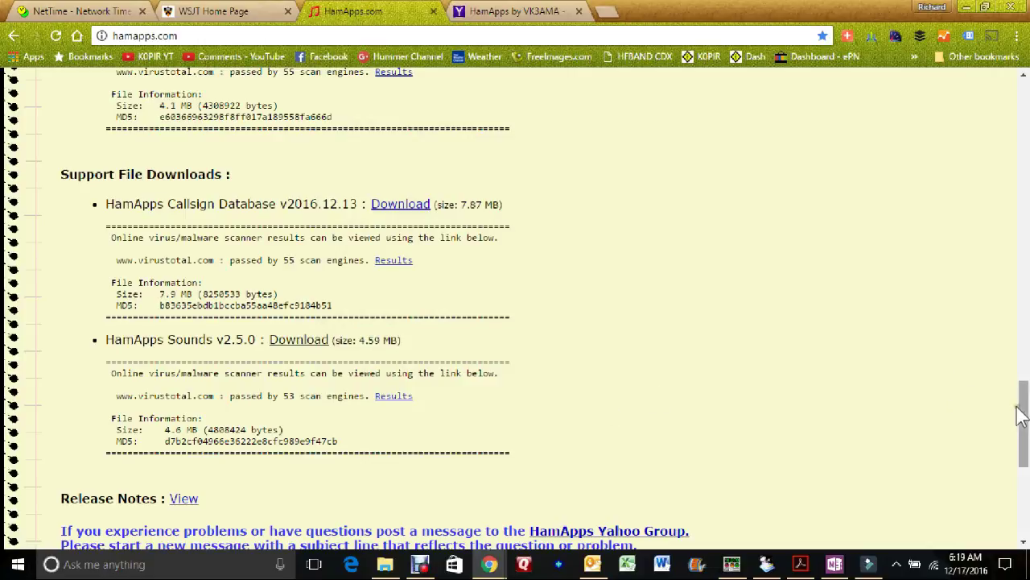
Check the HamApps page's release notes and support information, and switch to the HamApps Yahoo Group page
mouse_move(1021, 412)
left_mouse_down()
mouse_move(1023, 432)
mouse_move(1024, 422)
left_mouse_up()
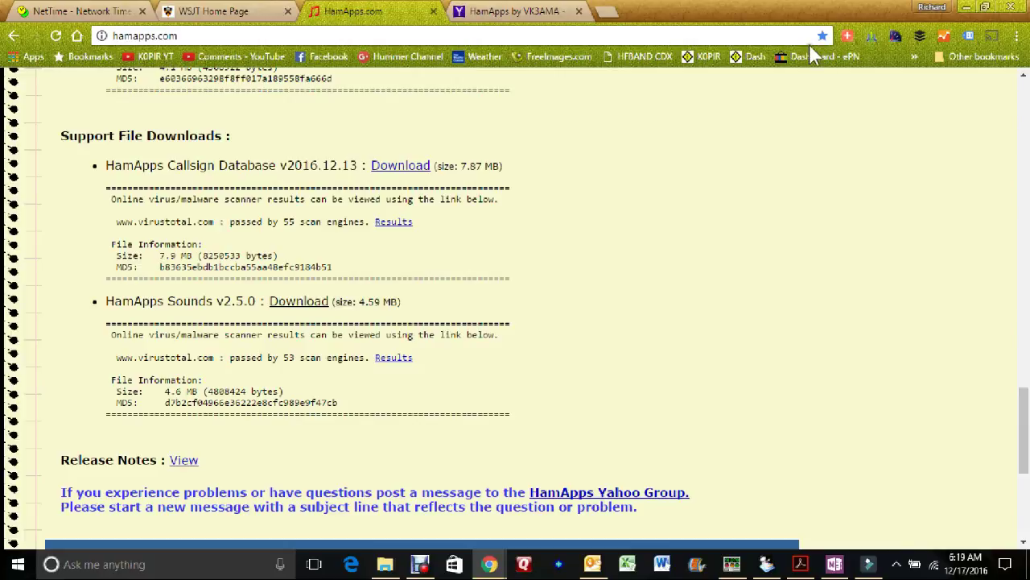
left_click(520, 16)
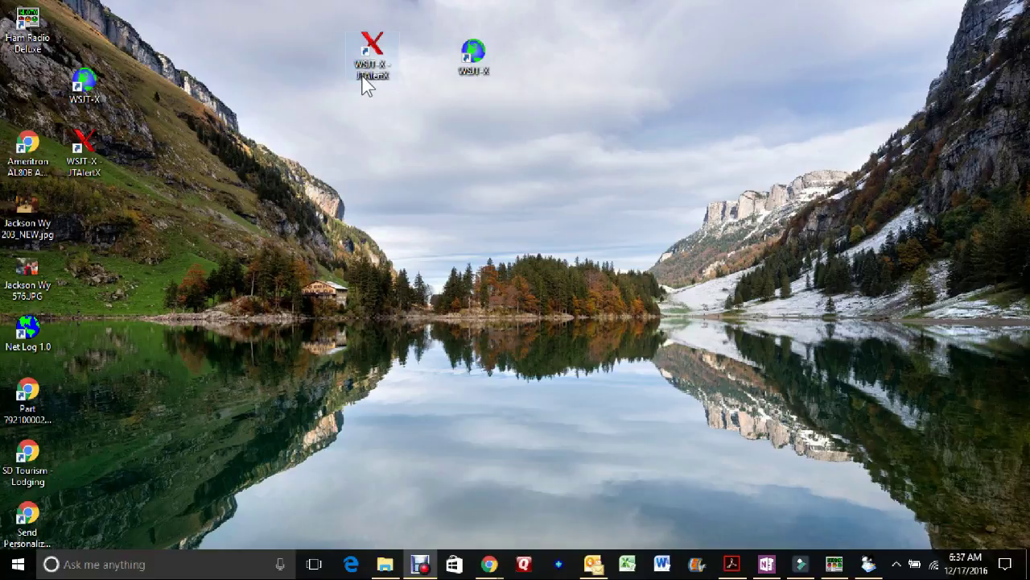
Launch WSJT-X from the desktop and place its main window beneath the Wide Graph
double_click(473, 55)
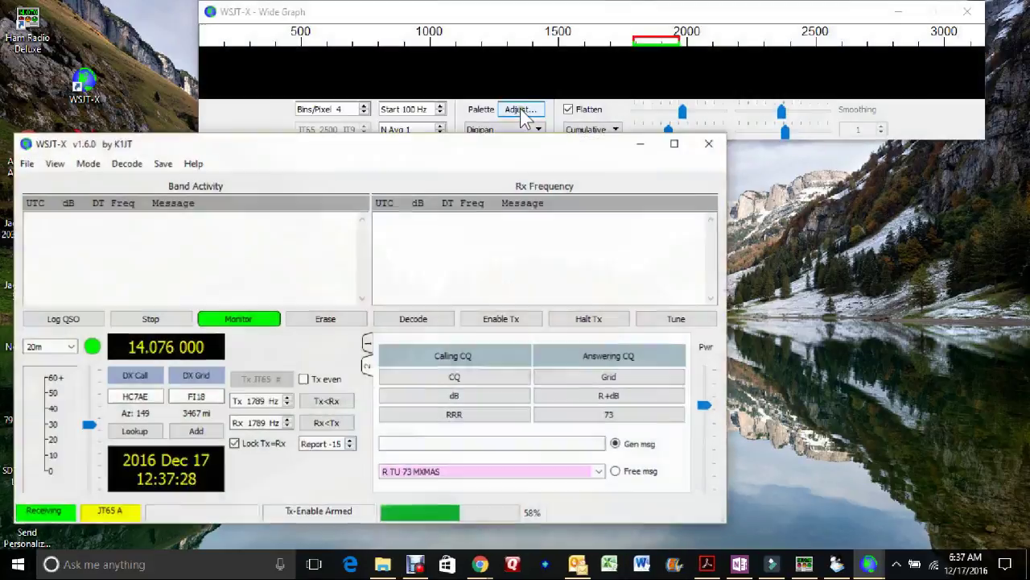
left_click_drag(505, 149, 682, 158)
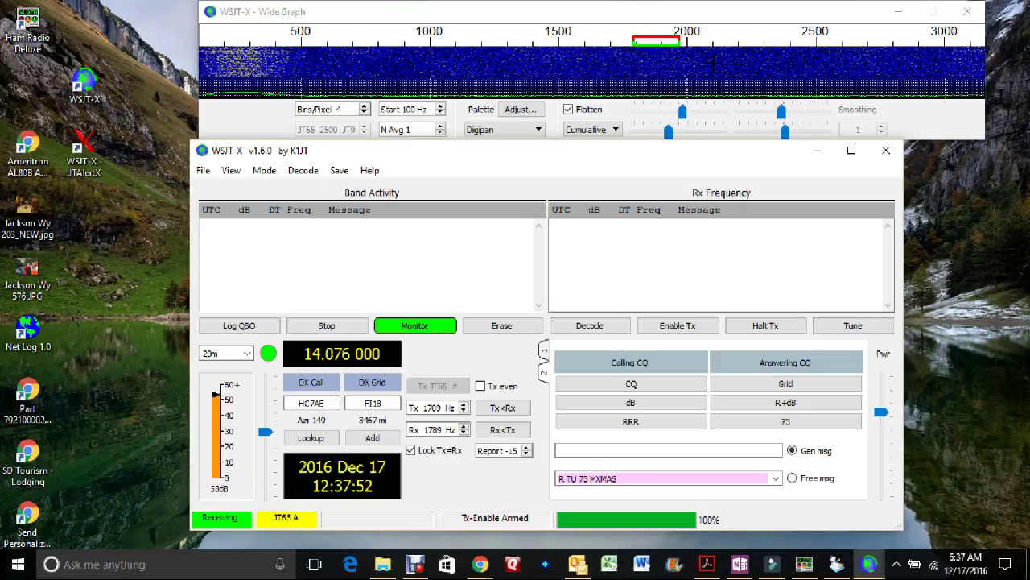
Review the General and Radio settings of WSJT-X, and test the CAT and PTT control through Ham Radio Deluxe
left_click(203, 171)
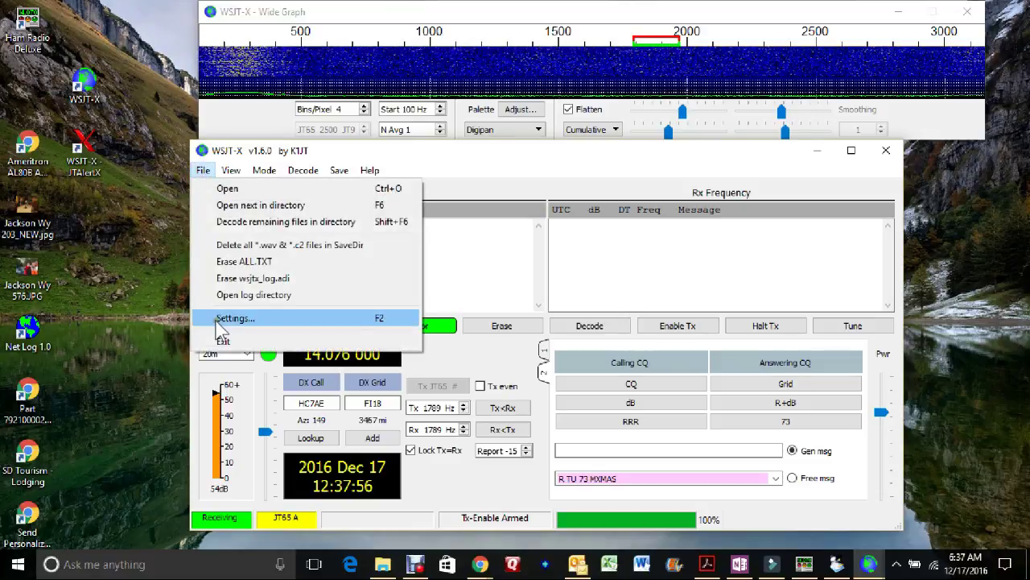
left_click(229, 318)
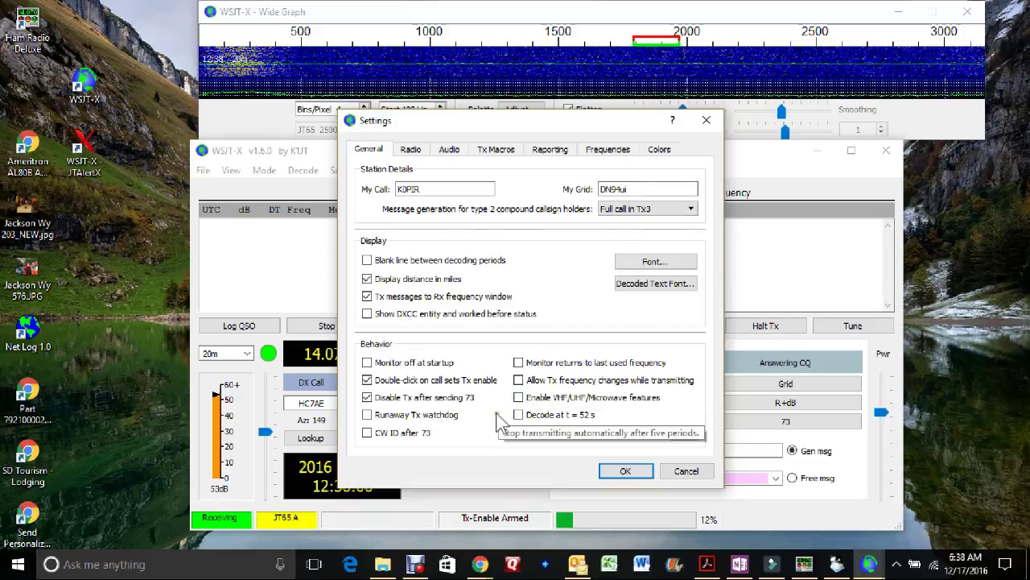
left_click(424, 157)
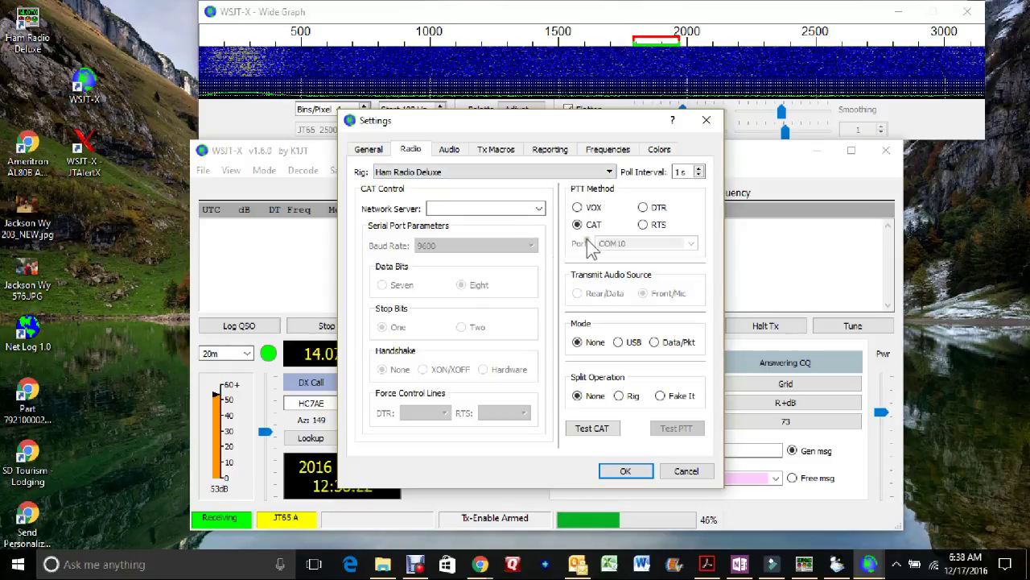
left_click(592, 430)
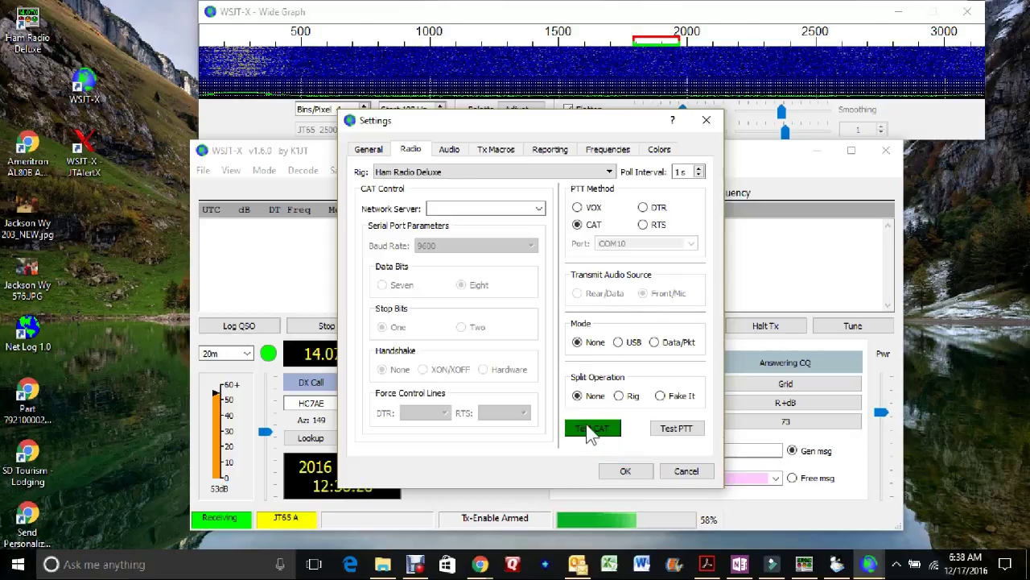
left_click(676, 429)
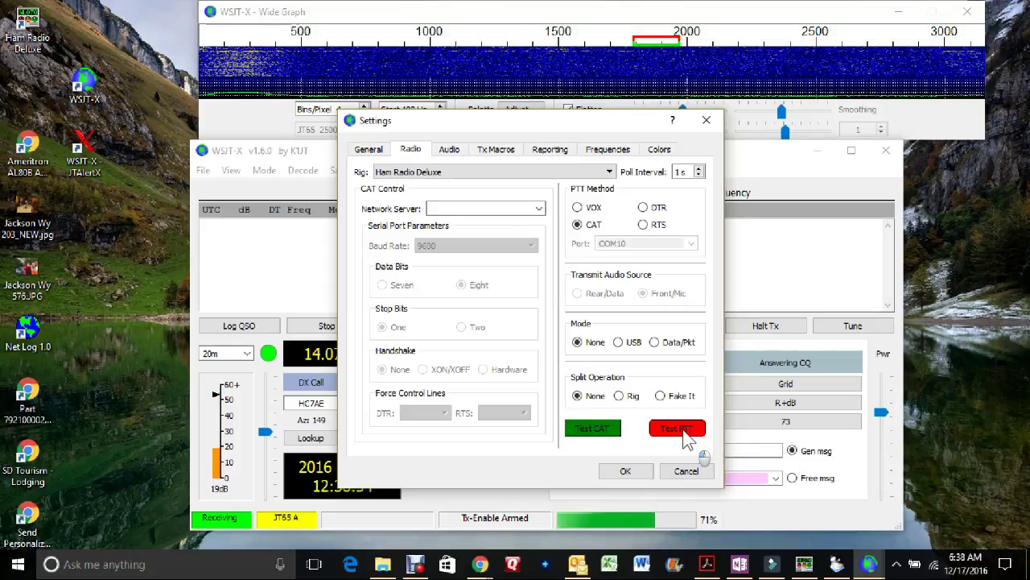
left_click(683, 433)
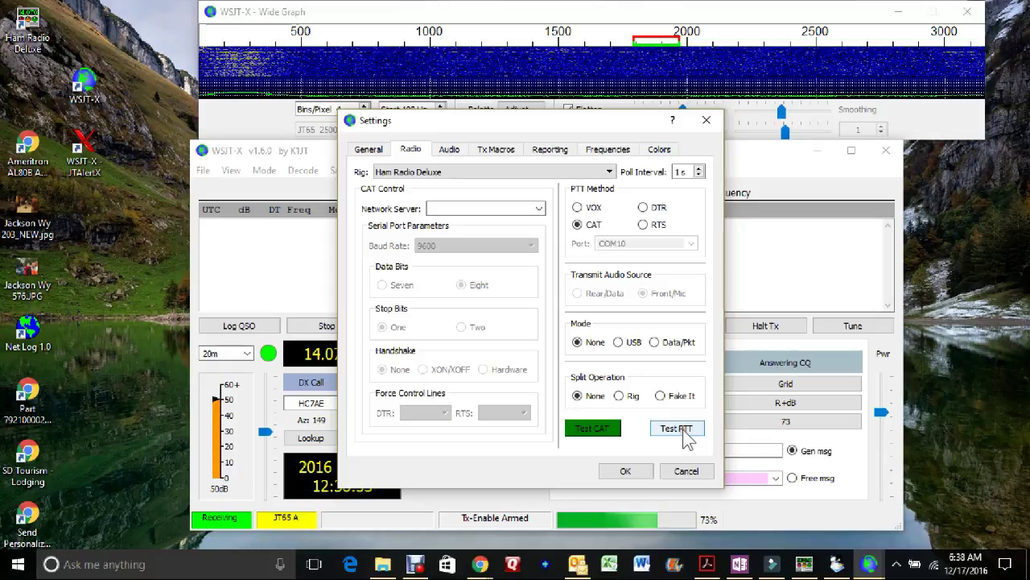
Review the Audio, Tx Macros, Reporting, Frequencies and Colors settings, then leave the settings without saving changes
left_click(451, 153)
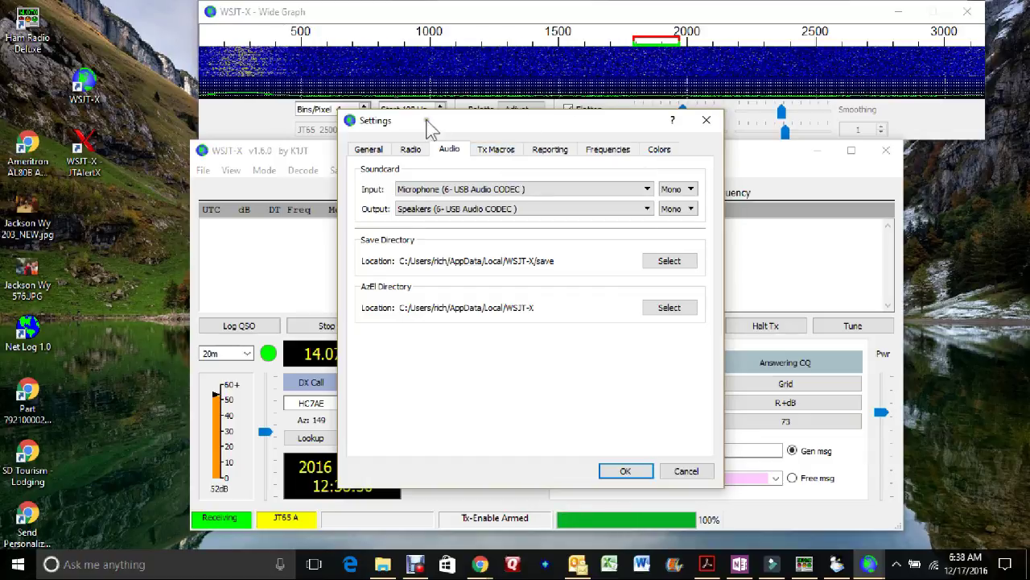
left_click(491, 151)
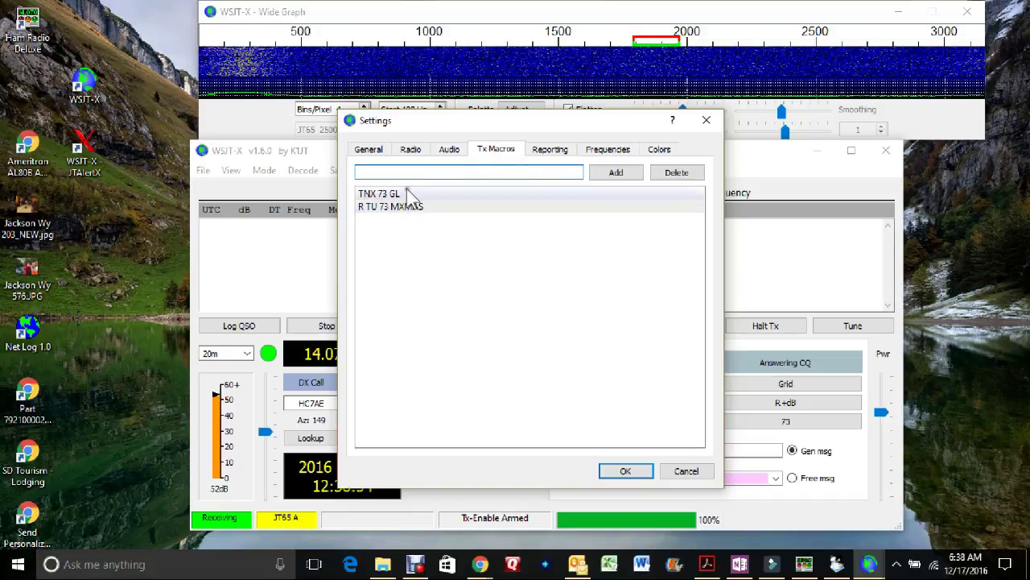
left_click(558, 153)
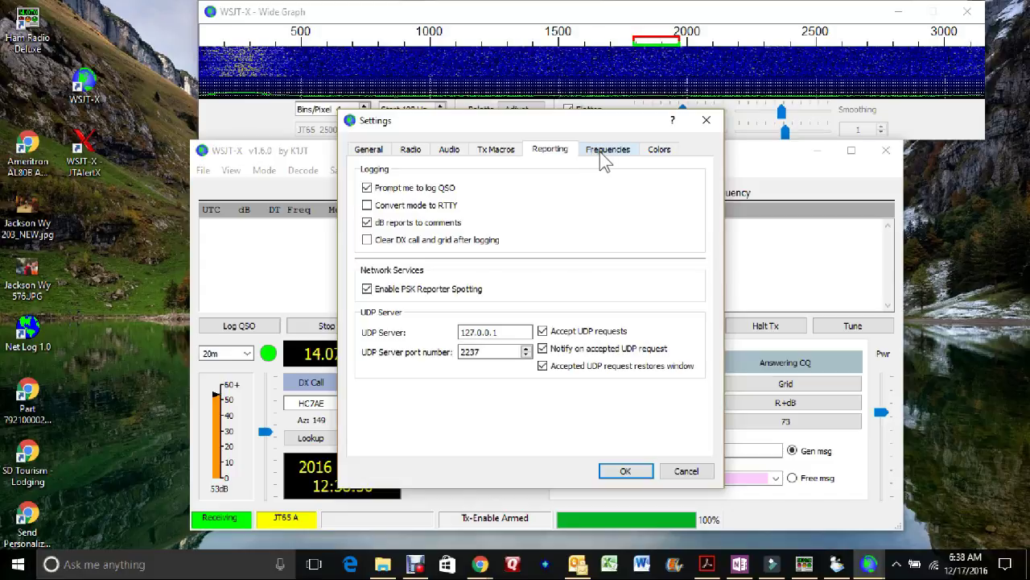
left_click(600, 155)
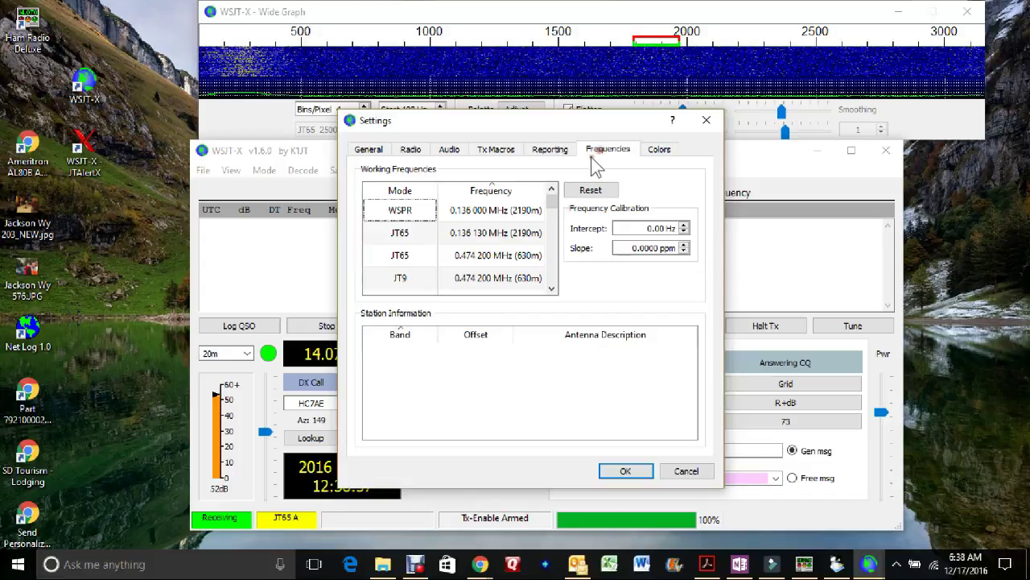
left_click(660, 153)
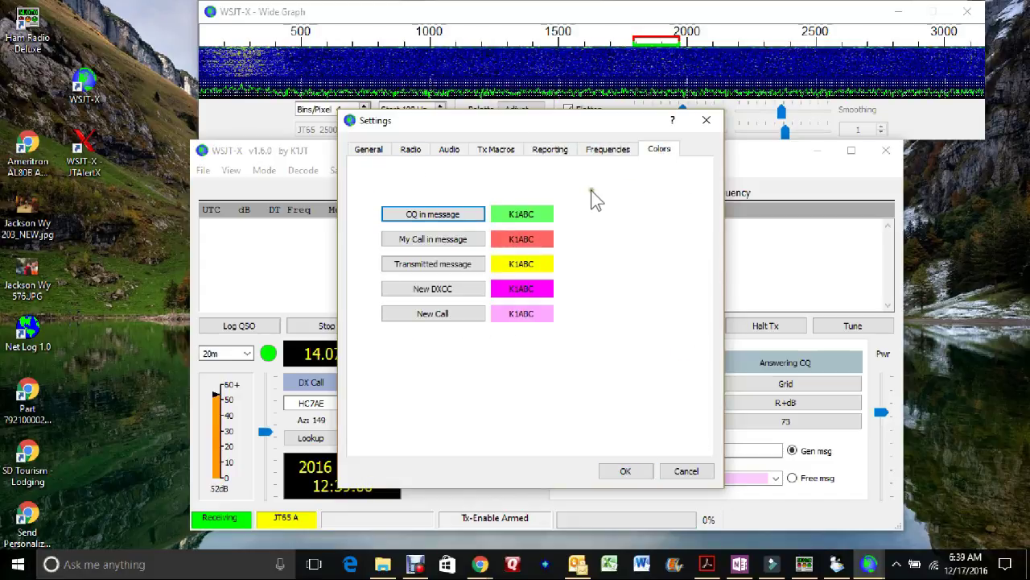
left_click(686, 472)
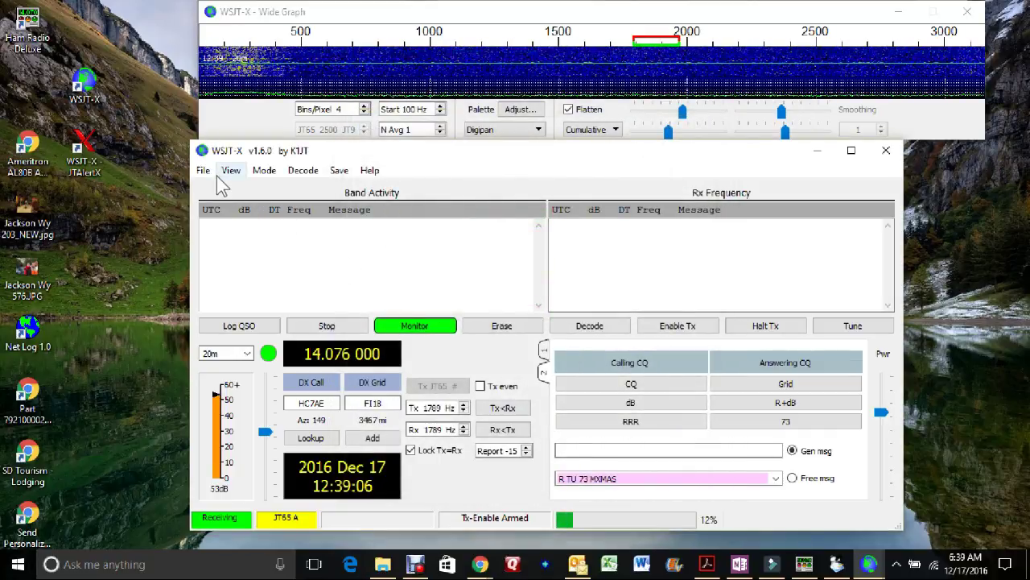
Shift the WSJT-X main window clear of the Wide Graph and select JT65 as the operating mode
mouse_move(396, 153)
left_mouse_down()
mouse_move(419, 184)
mouse_move(406, 160)
left_mouse_up()
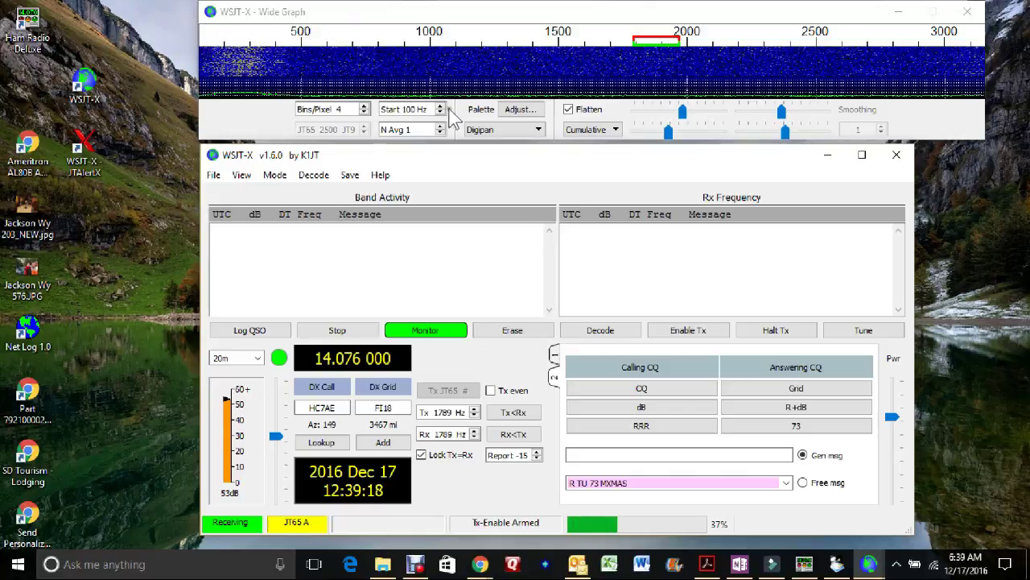
left_click(282, 176)
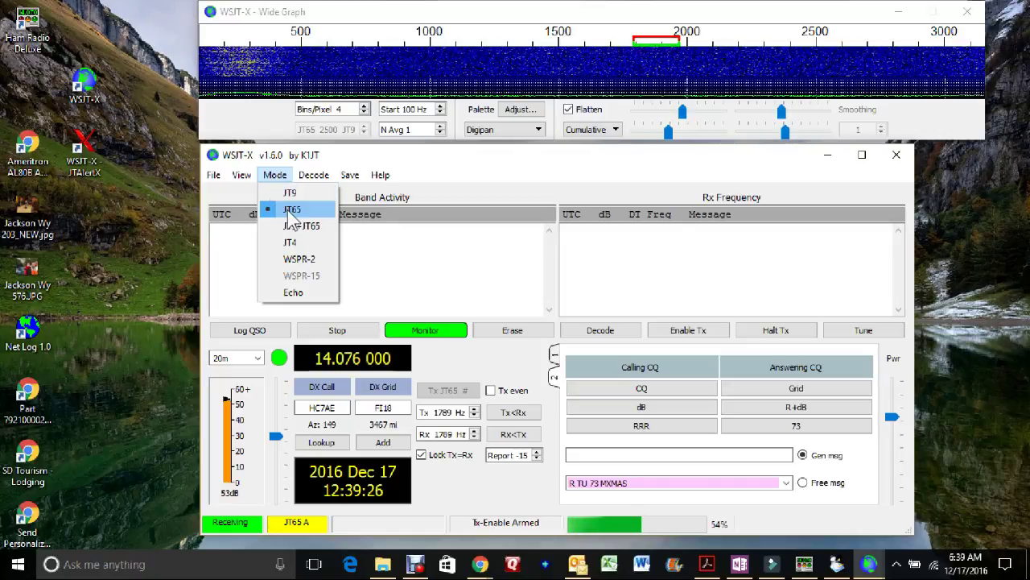
left_click(289, 216)
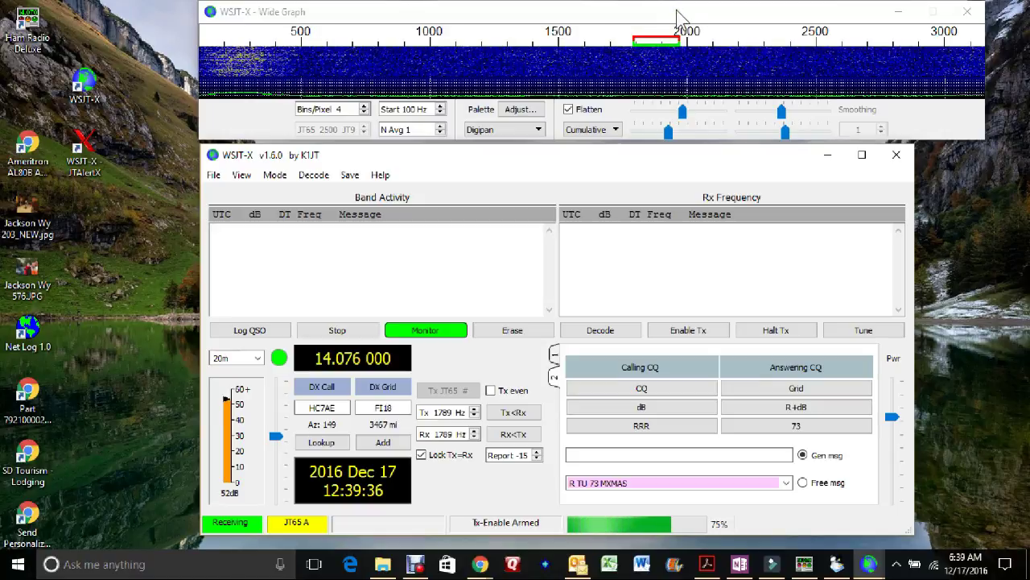
Move the Wide Graph clear of the desktop shortcuts and launch JTAlertX for WSJT-X
left_click_drag(676, 10, 682, 114)
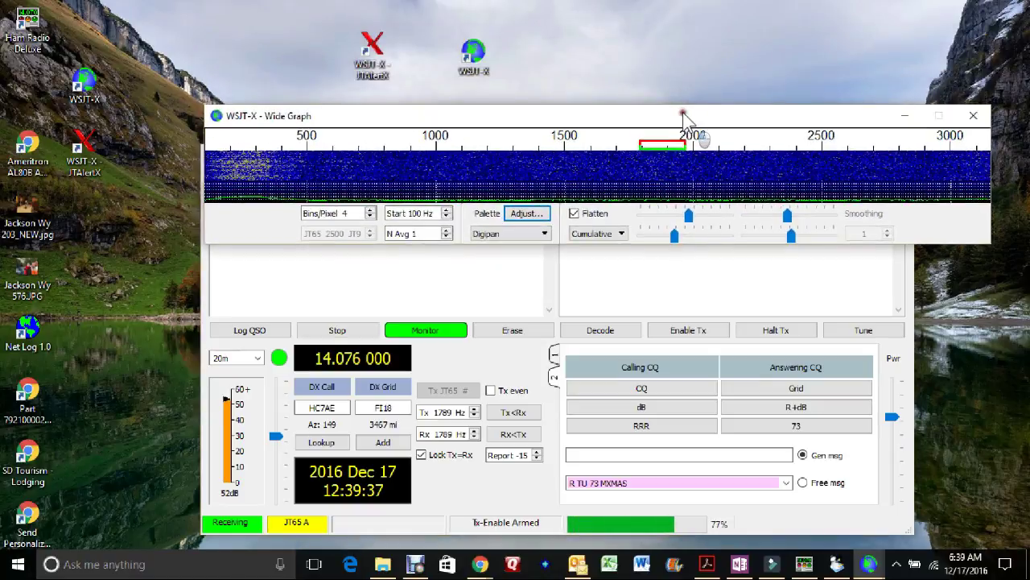
double_click(372, 54)
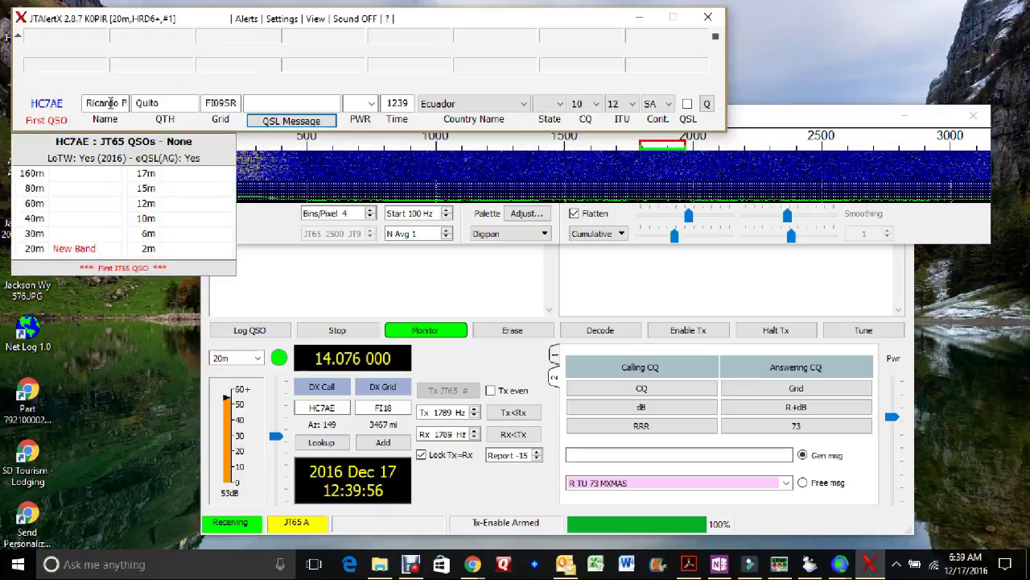
Open the JTAlertX settings and review the HRD V5/V6 logging options
left_click(288, 21)
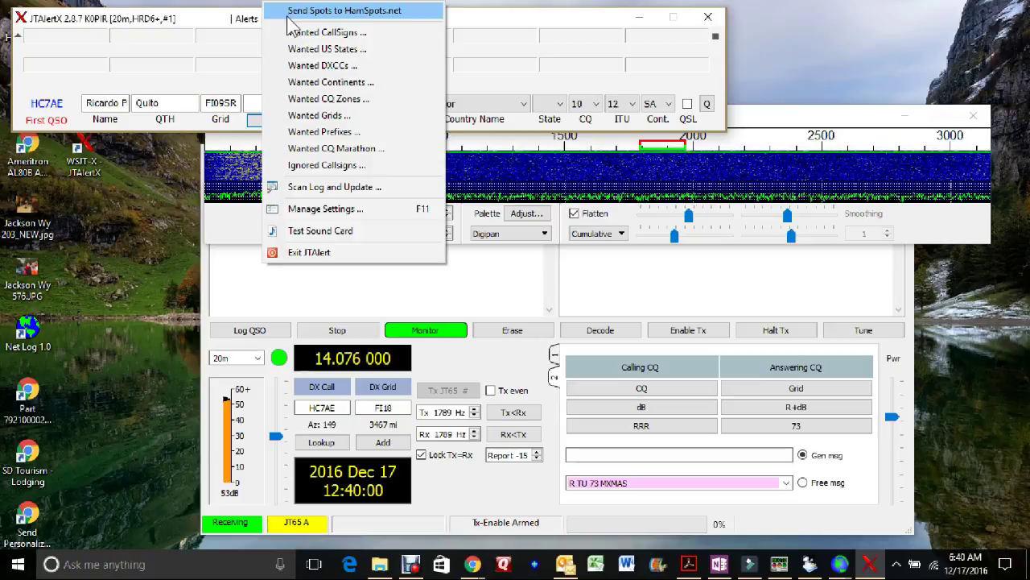
left_click(286, 209)
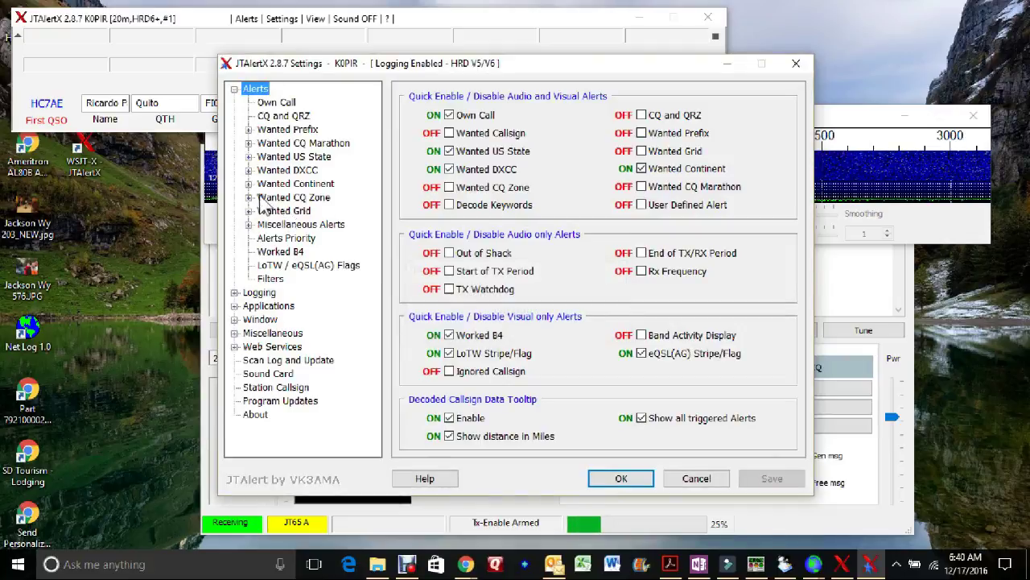
left_click(235, 293)
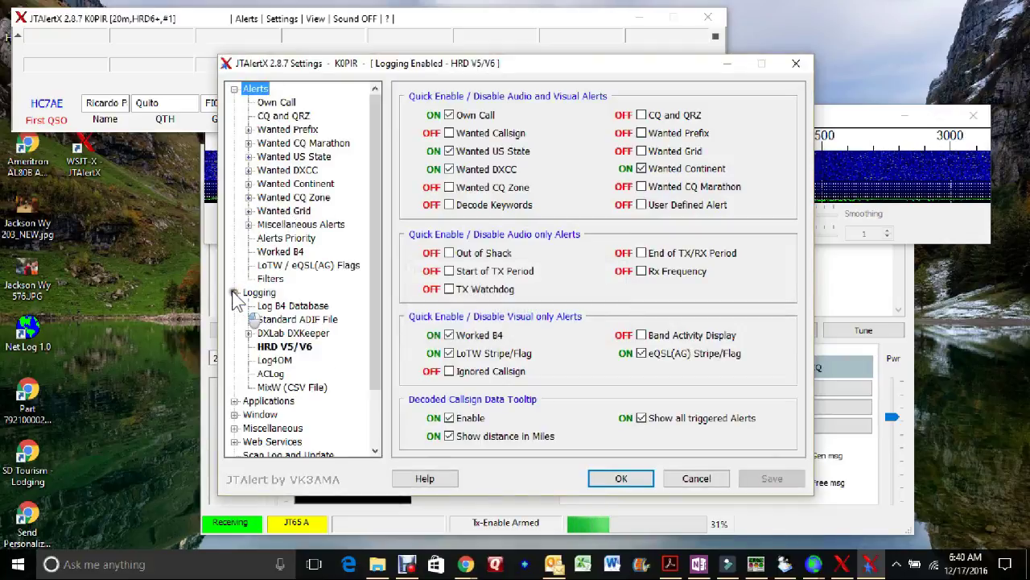
left_click(274, 348)
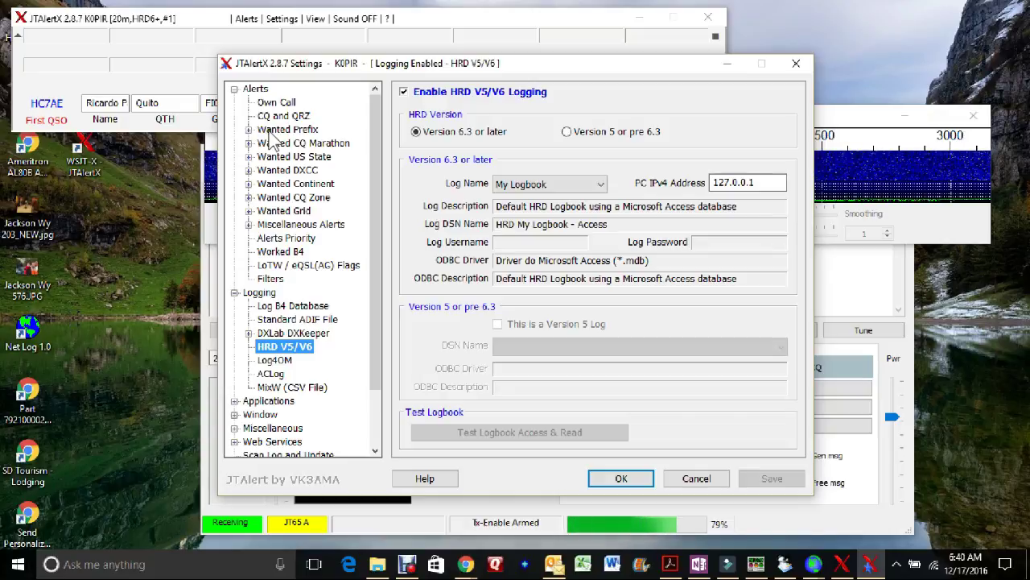
Review the Wanted US State, Wanted DXCC and Wanted Continent alert settings
left_click(274, 156)
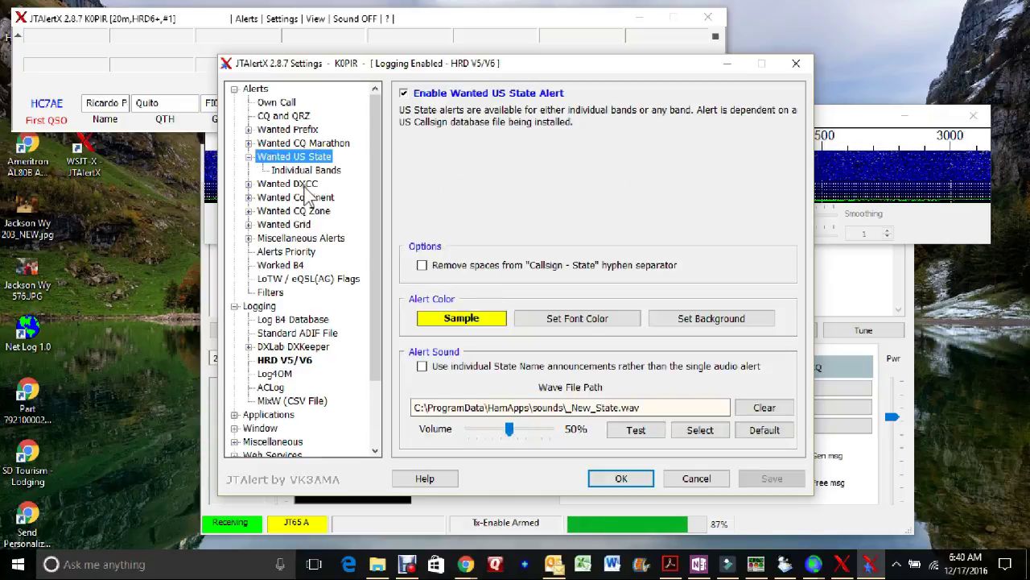
left_click(290, 183)
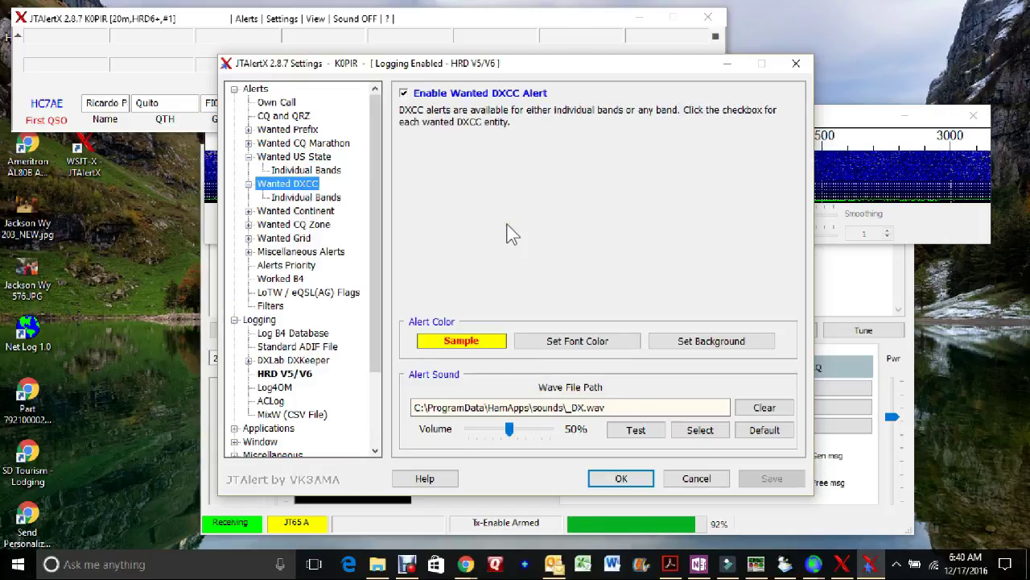
left_click(328, 211)
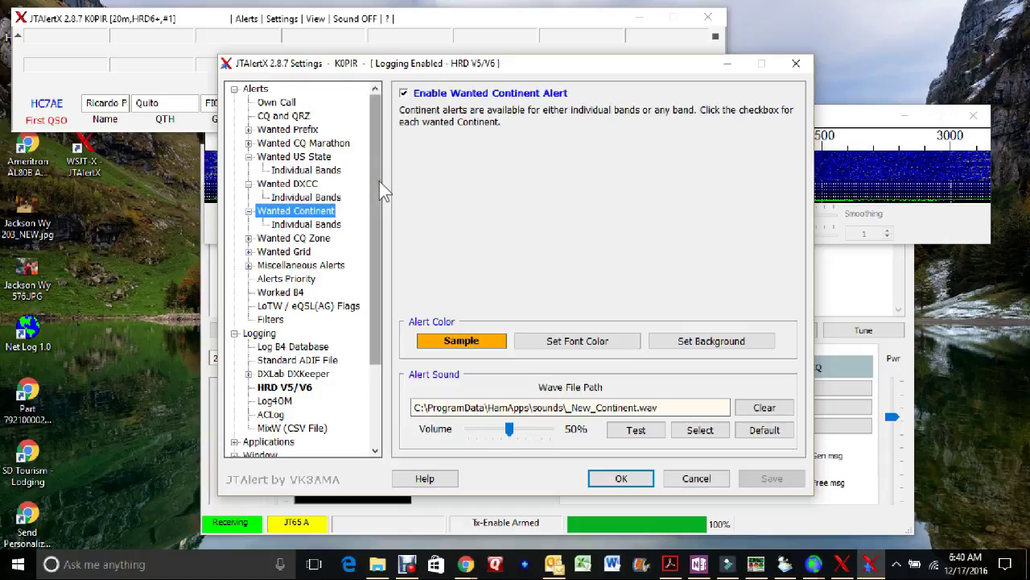
Examine the Scan Log and Update settings for the wanted state, DXCC and continent scans
left_click_drag(380, 192, 364, 232)
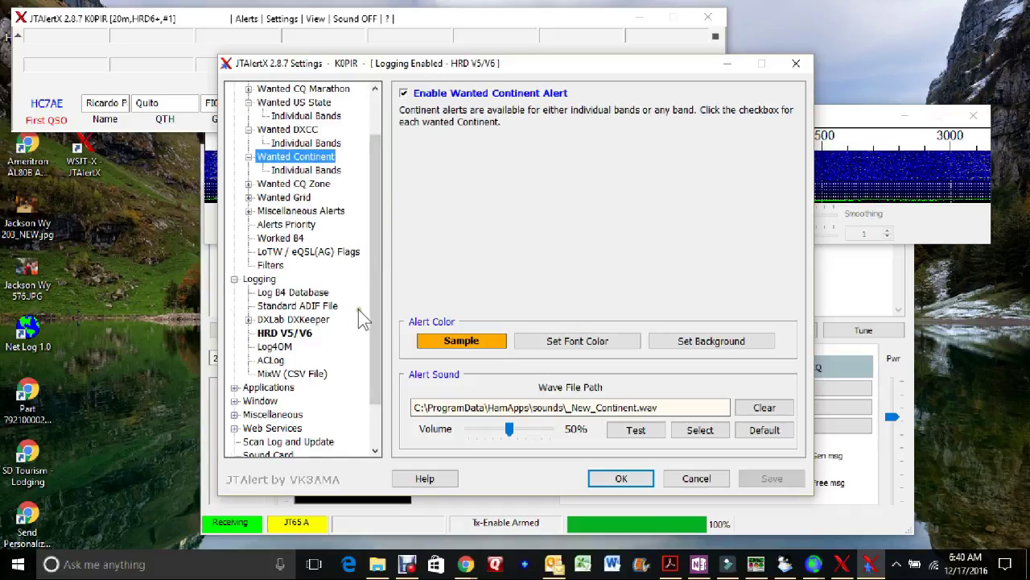
left_click_drag(375, 324, 375, 363)
left_click(320, 388)
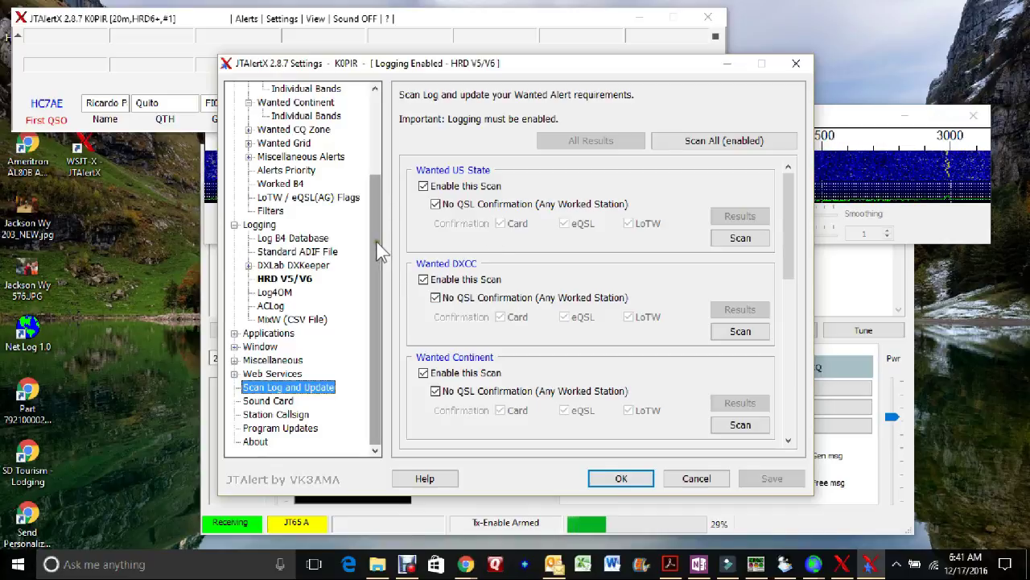
left_click_drag(381, 251, 381, 191)
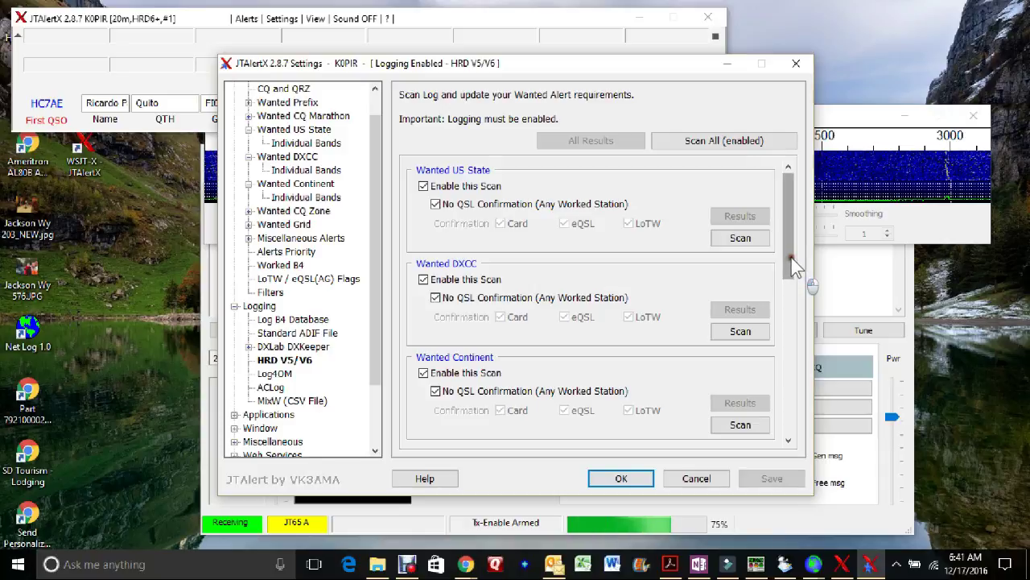
left_click_drag(789, 265, 747, 207)
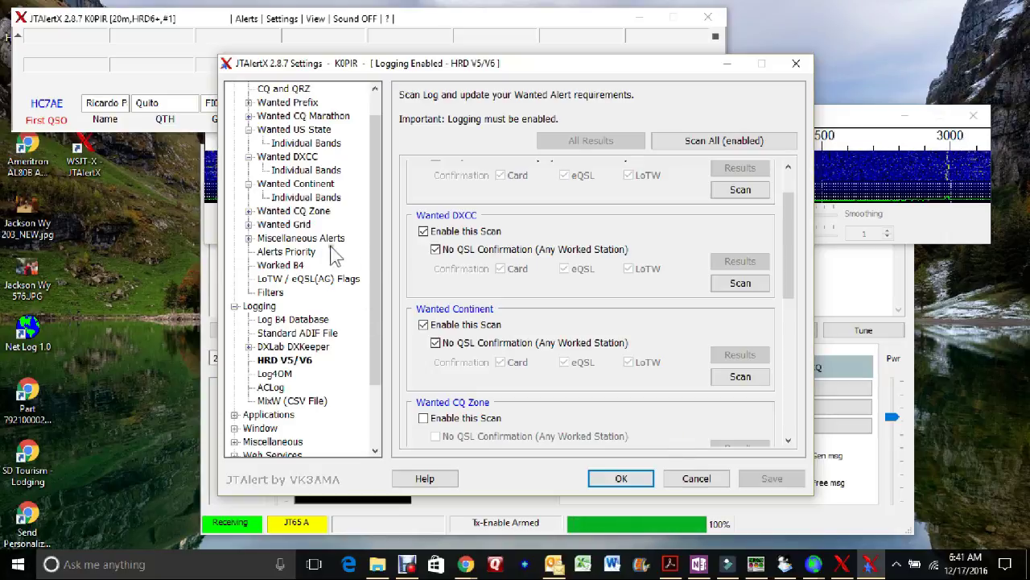
Set the wsjtx.exe entry in Auto-Start to both start and close with JTAlertX, and save the settings
scroll(369, 250, "up", 1)
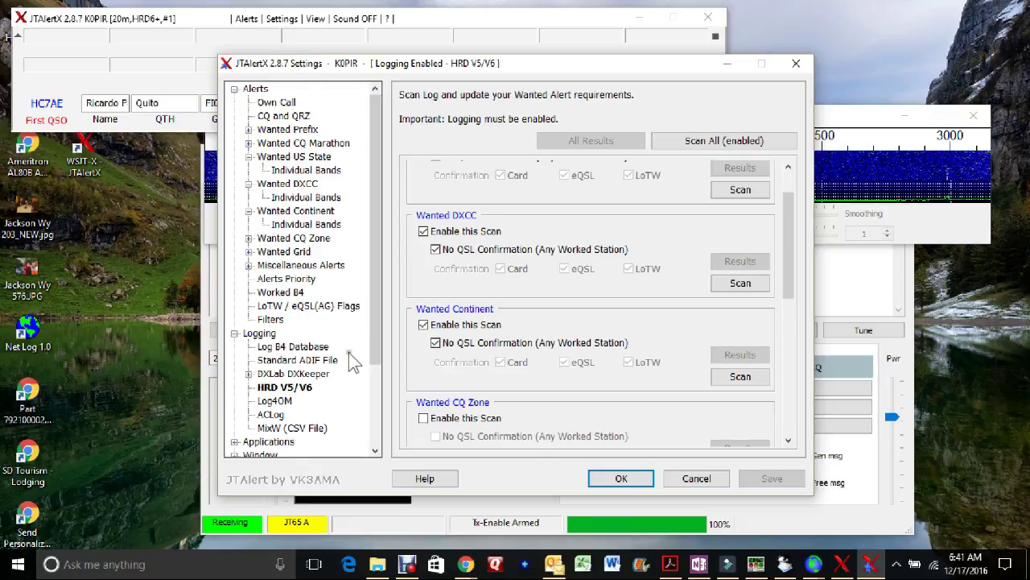
scroll(369, 335, "down", 3)
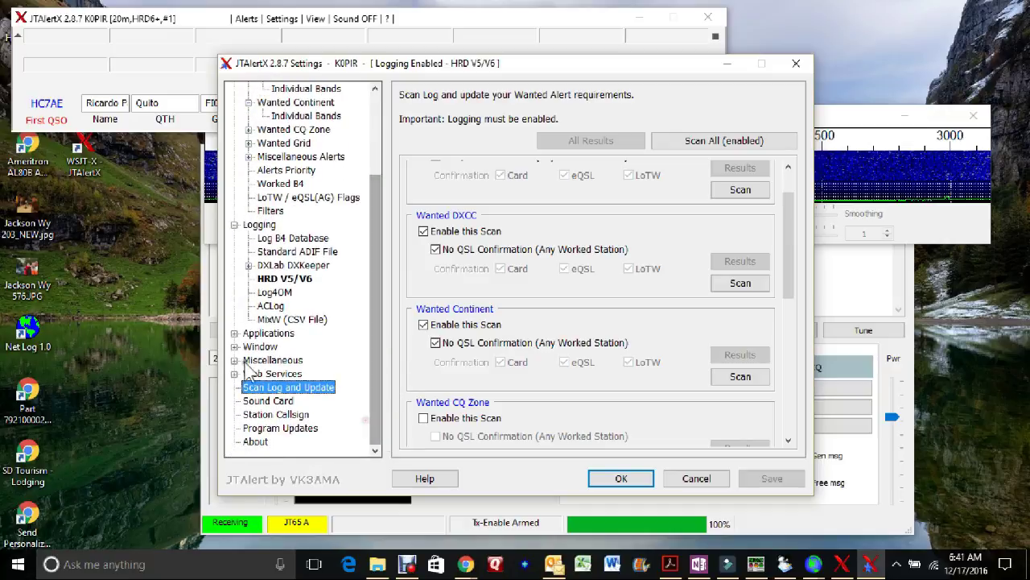
left_click(233, 333)
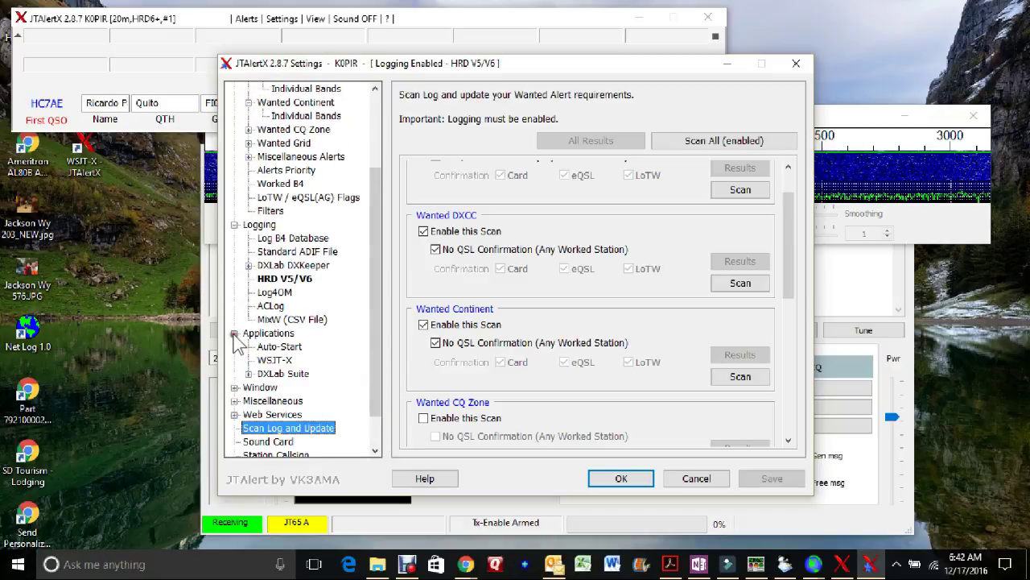
left_click(279, 348)
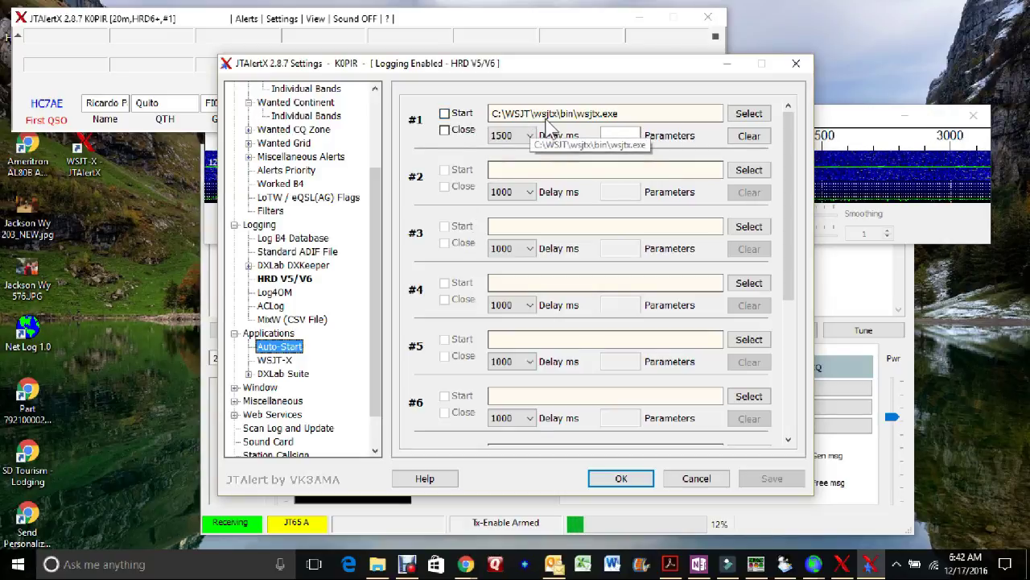
left_click(445, 113)
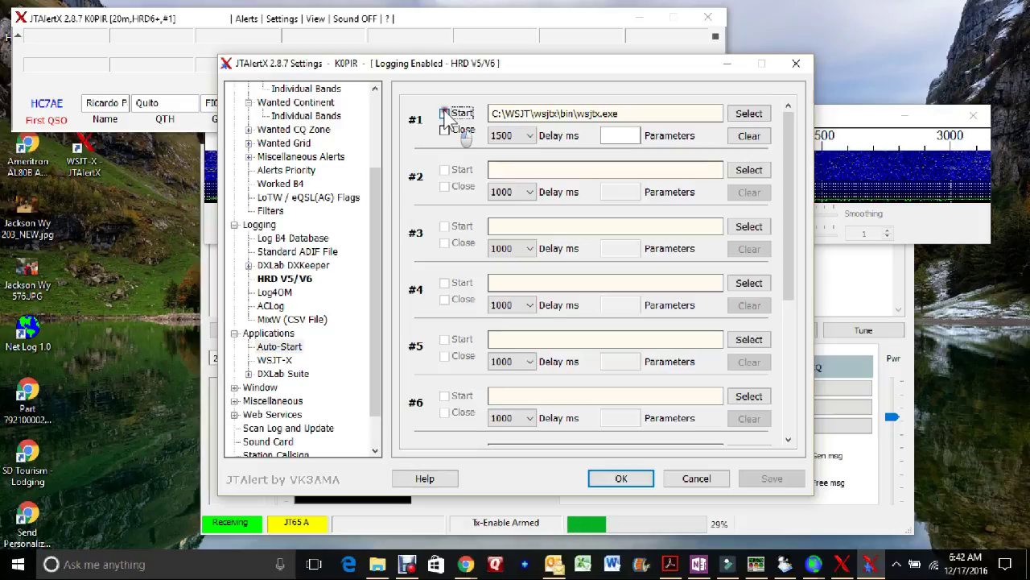
left_click(444, 130)
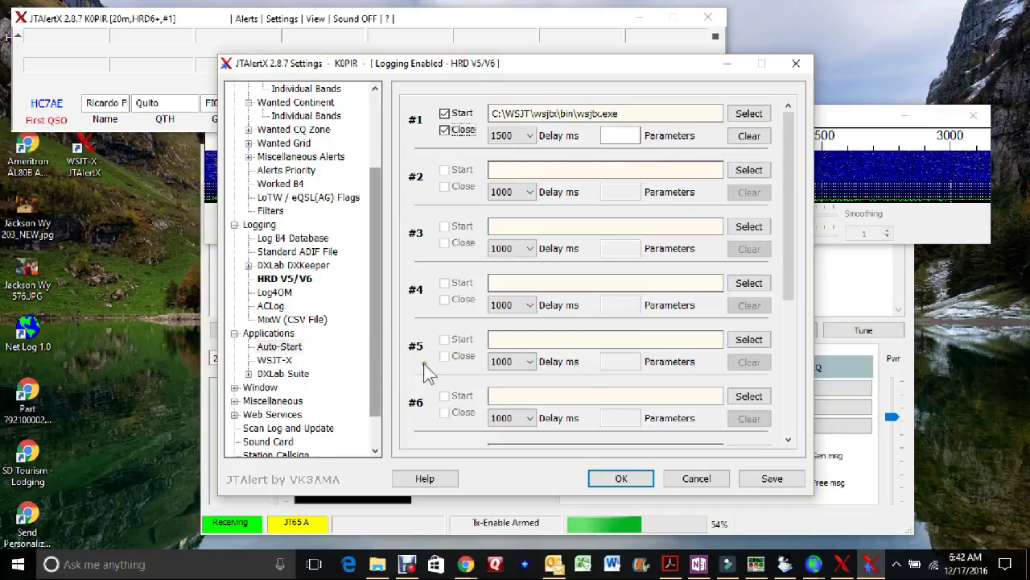
left_click(792, 475)
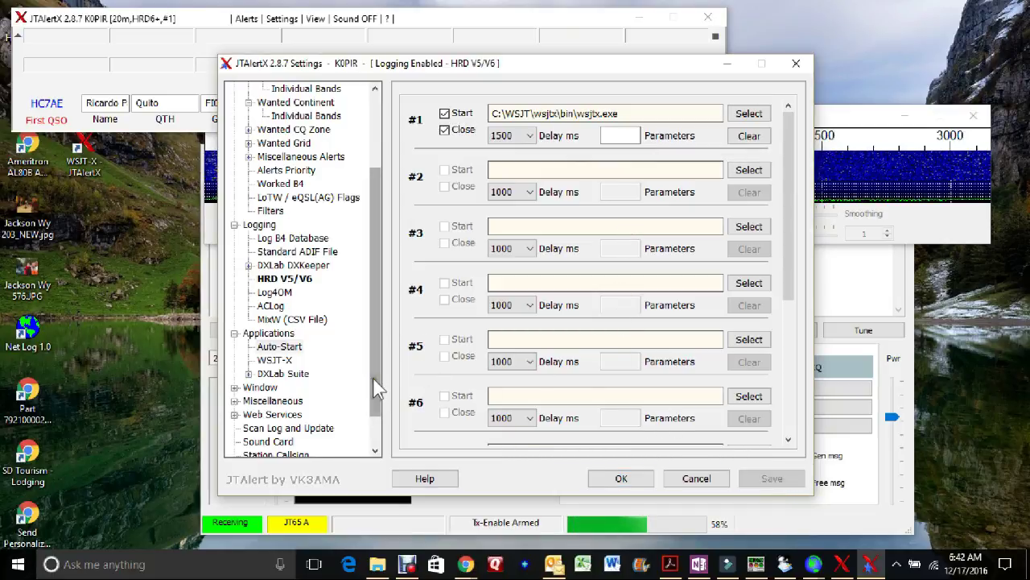
Review the Window display and position settings of JTAlertX, then leave the settings without further changes
scroll(375, 389, "down", 1)
left_click(261, 346)
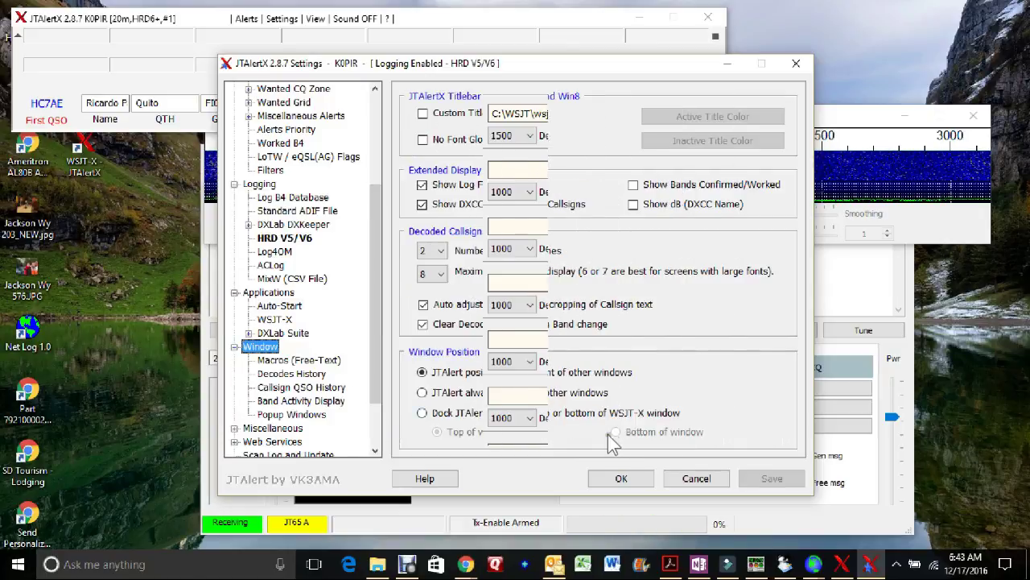
left_click(689, 483)
Close the Wide Graph and place the WSJT-X main window directly beneath the JTAlertX window
mouse_move(507, 116)
left_mouse_down()
mouse_move(480, 142)
mouse_move(506, 117)
left_mouse_up()
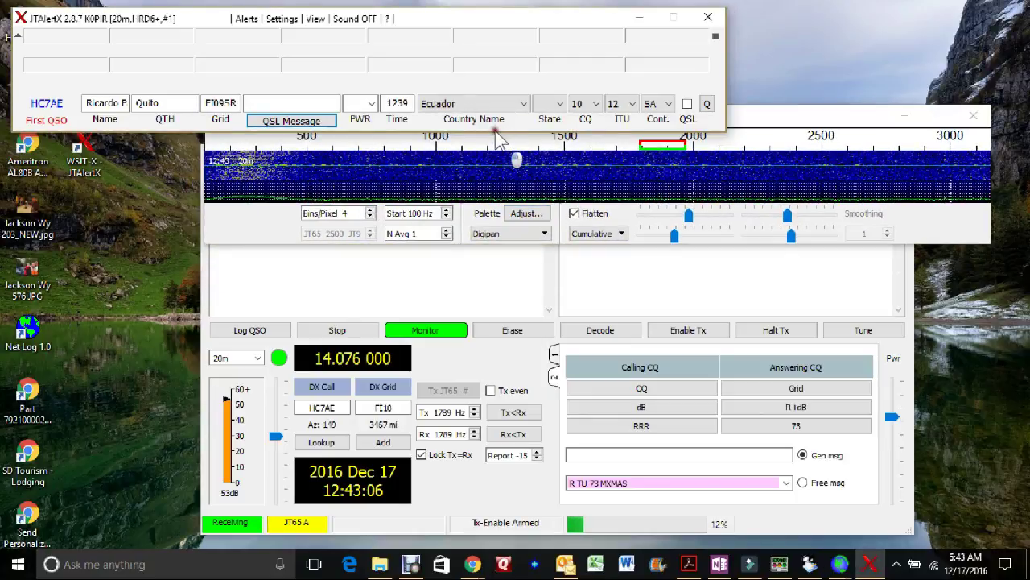
key("alt+F4")
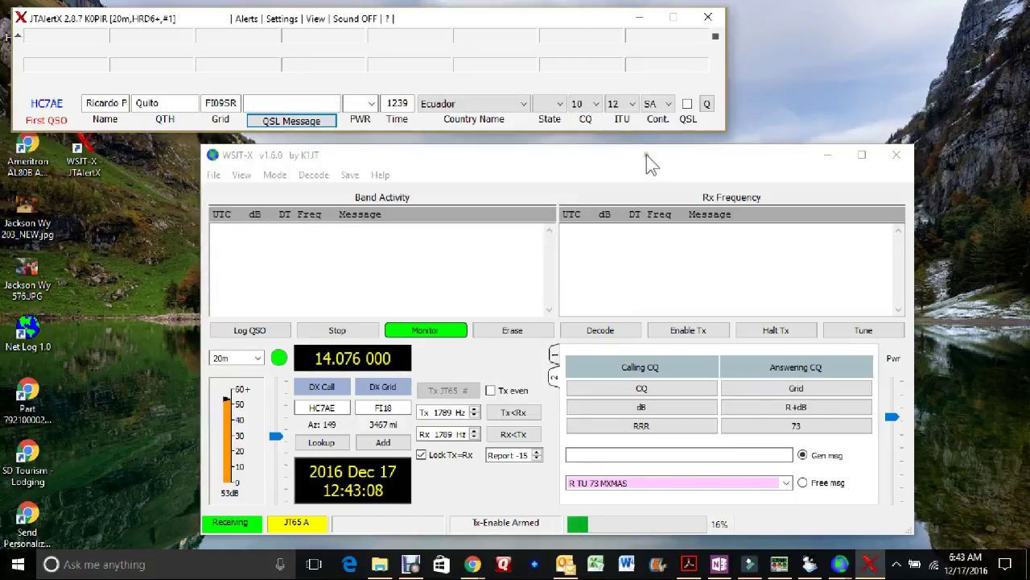
left_click_drag(646, 155, 448, 157)
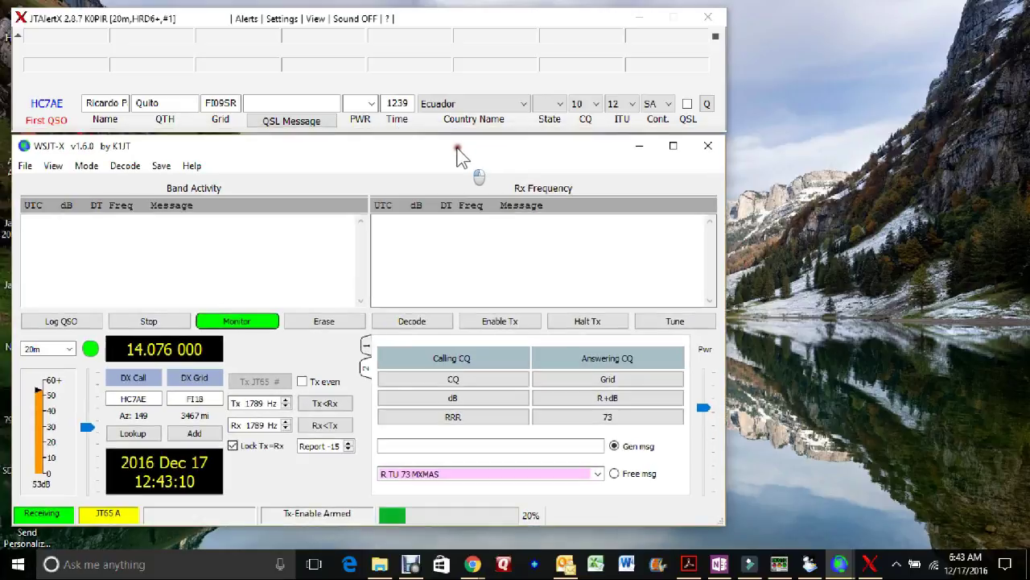